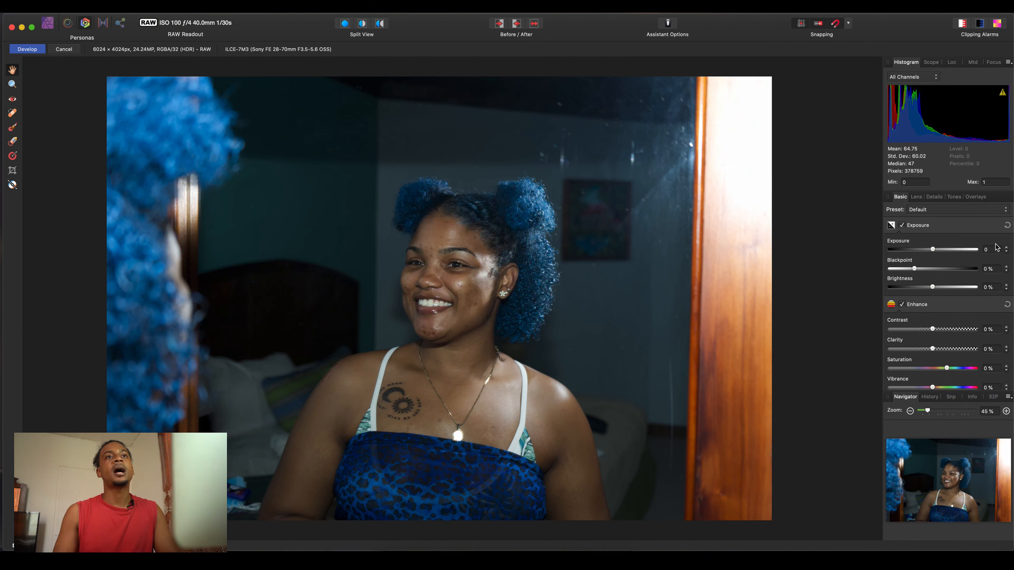
# Raise the photo's exposure to 1.1.
pyautogui.click(1006, 247)
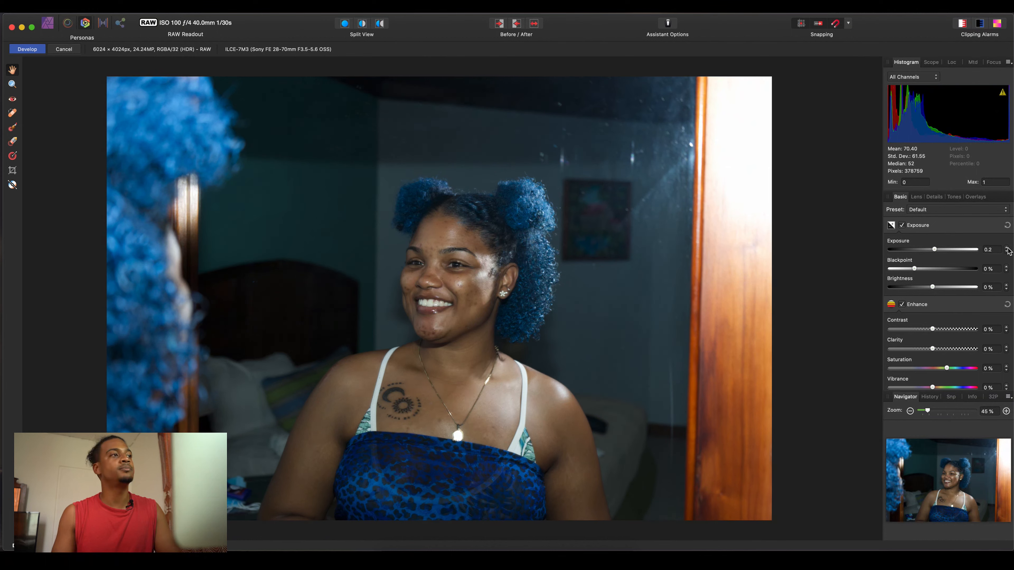
pyautogui.click(1006, 247)
pyautogui.click(1006, 247)
pyautogui.click(1006, 247)
pyautogui.click(1006, 247)
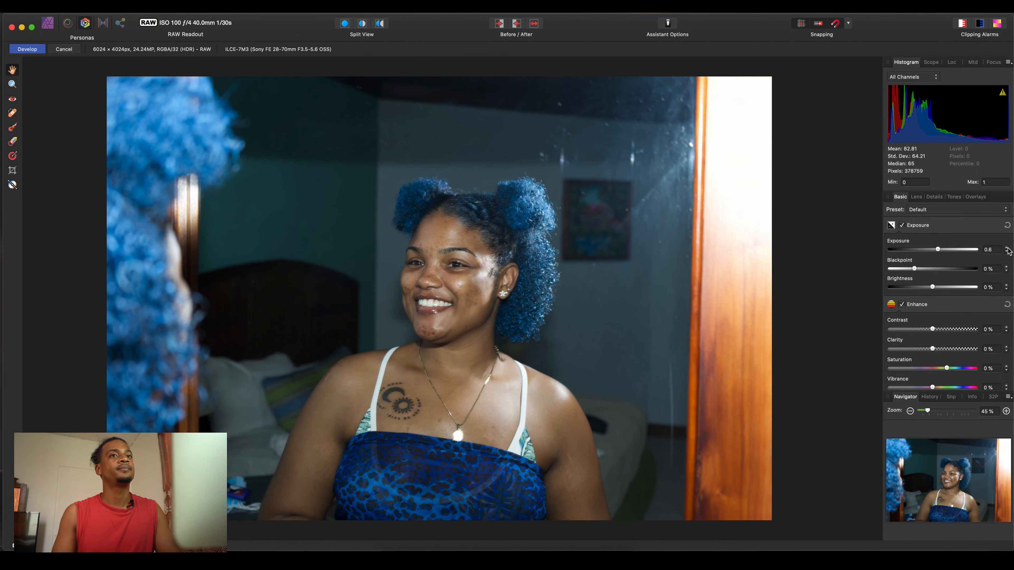
pyautogui.click(1006, 247)
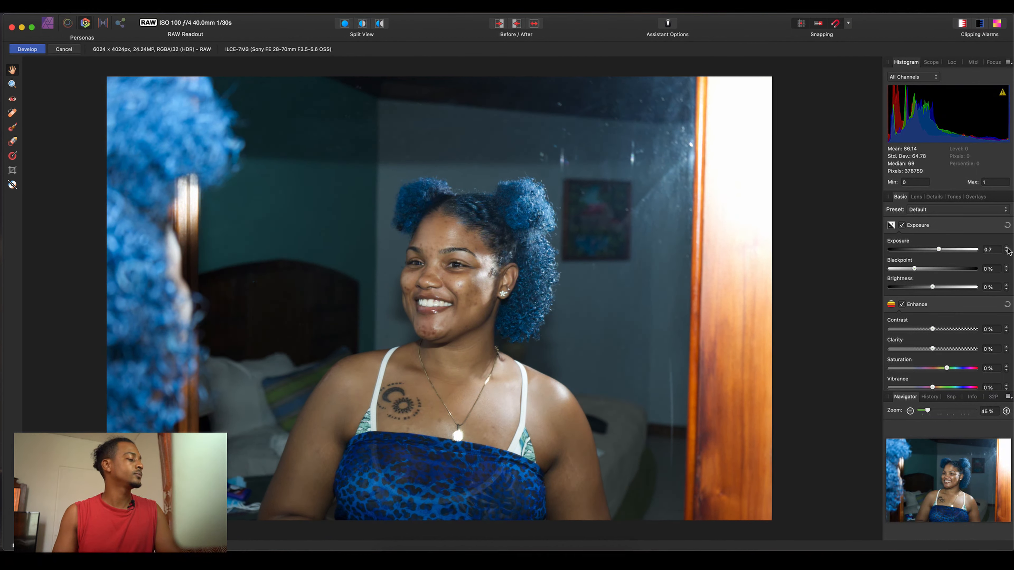
pyautogui.click(1006, 247)
pyautogui.click(1006, 247)
pyautogui.click(1006, 247)
pyautogui.click(1006, 247)
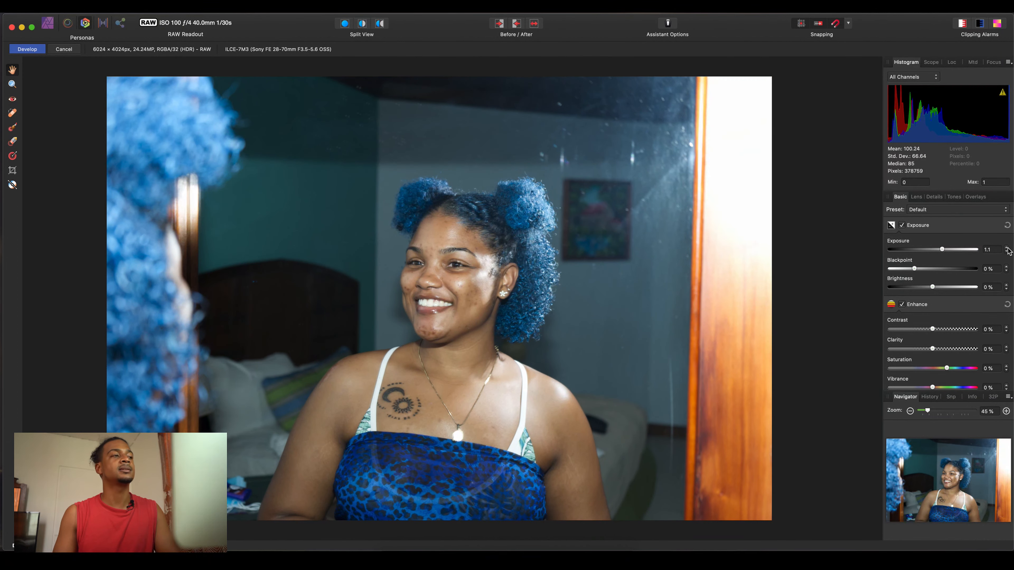
pyautogui.click(1007, 248)
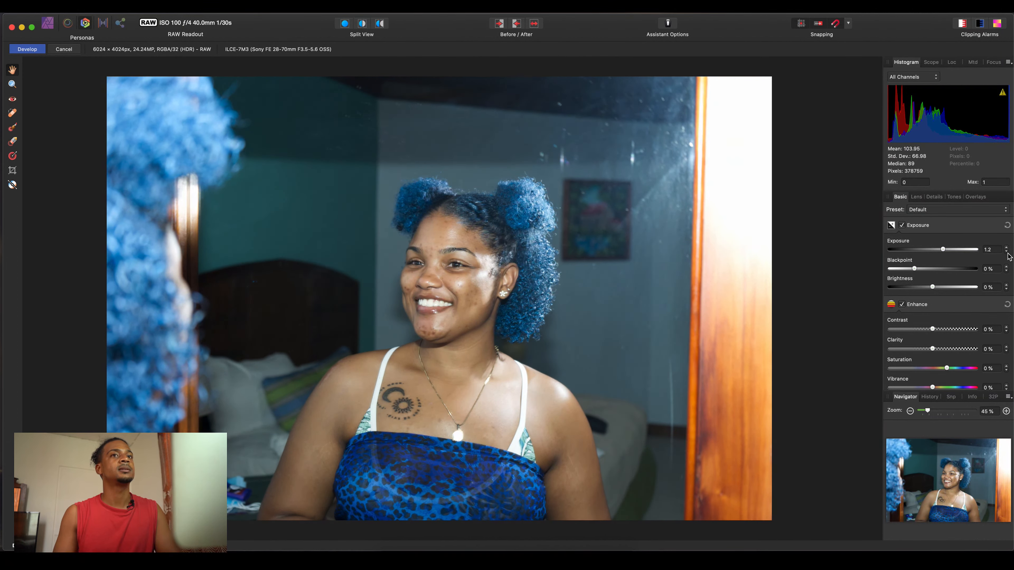
pyautogui.click(1006, 252)
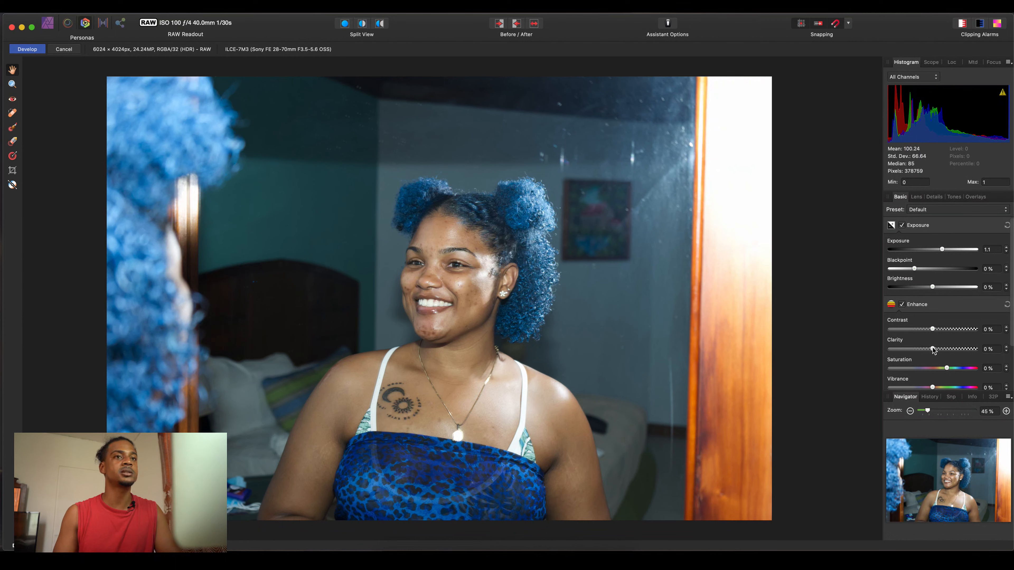
# Set the Enhance adjustments to 20% clarity, 27% saturation and 28% vibrance.
pyautogui.moveTo(933, 349); pyautogui.dragTo(941, 350)
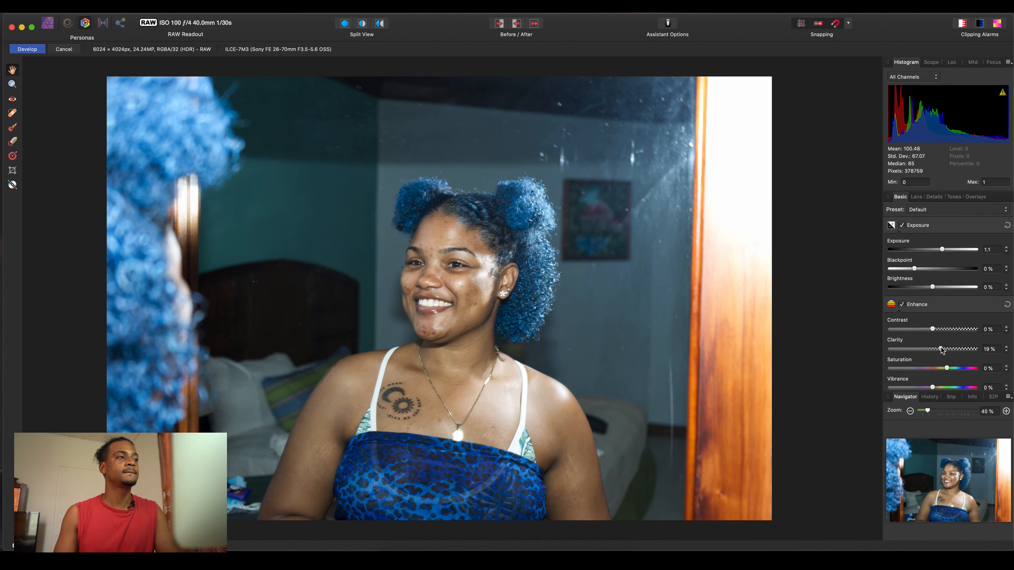
pyautogui.moveTo(942, 350); pyautogui.dragTo(942, 349)
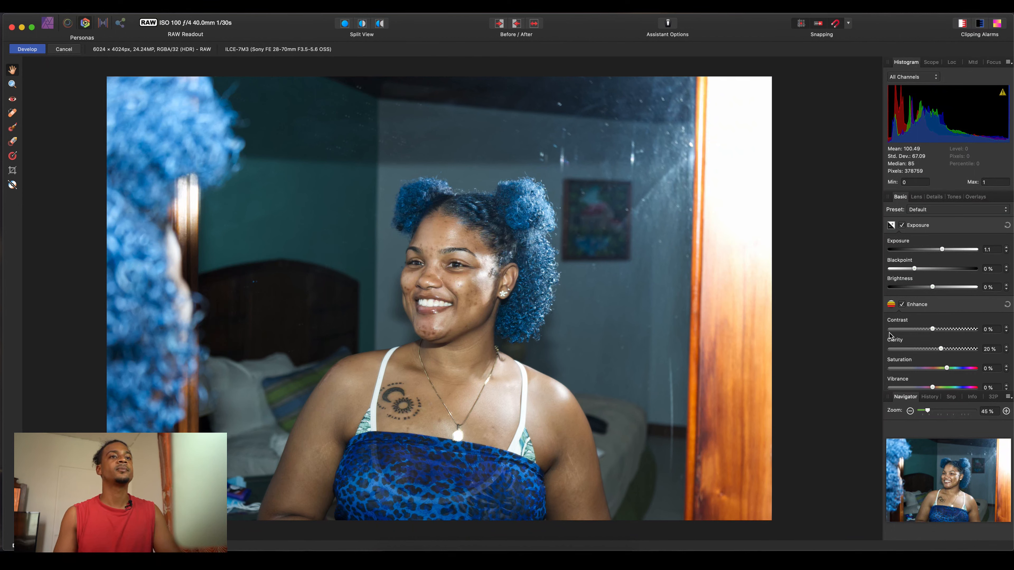
pyautogui.scroll(-3, 919, 267)
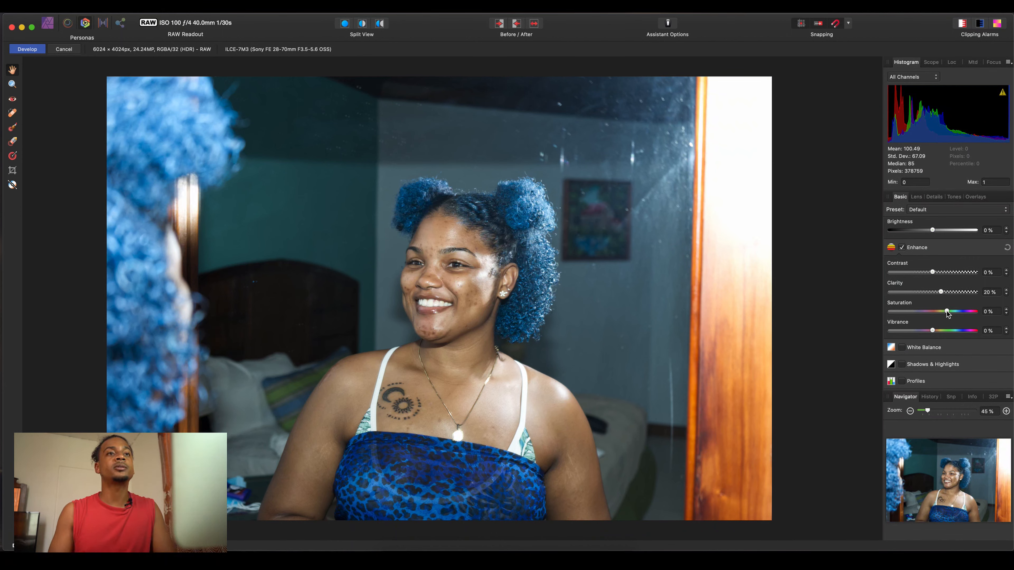
pyautogui.moveTo(947, 314); pyautogui.dragTo(963, 312)
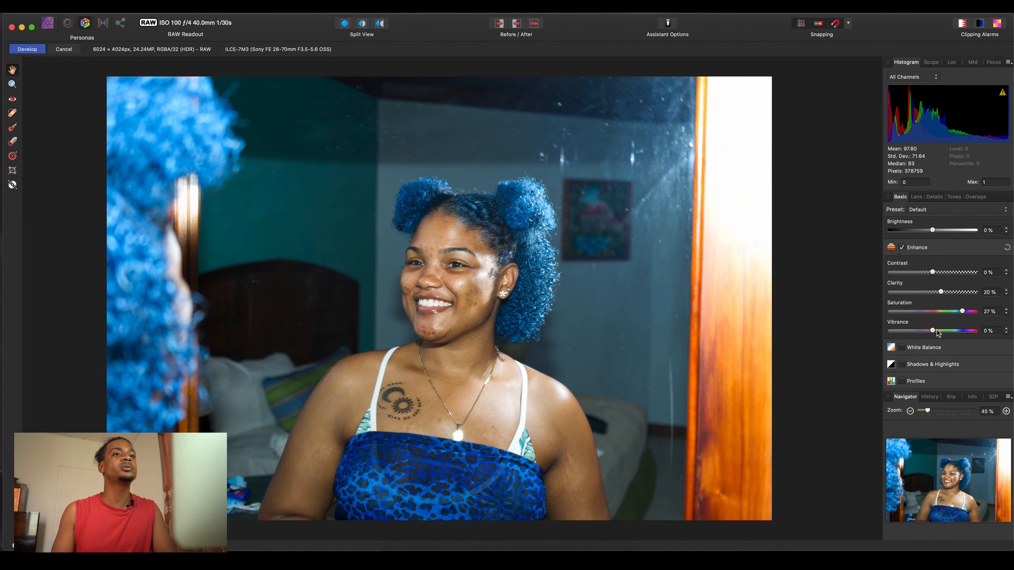
pyautogui.moveTo(933, 330); pyautogui.dragTo(957, 330)
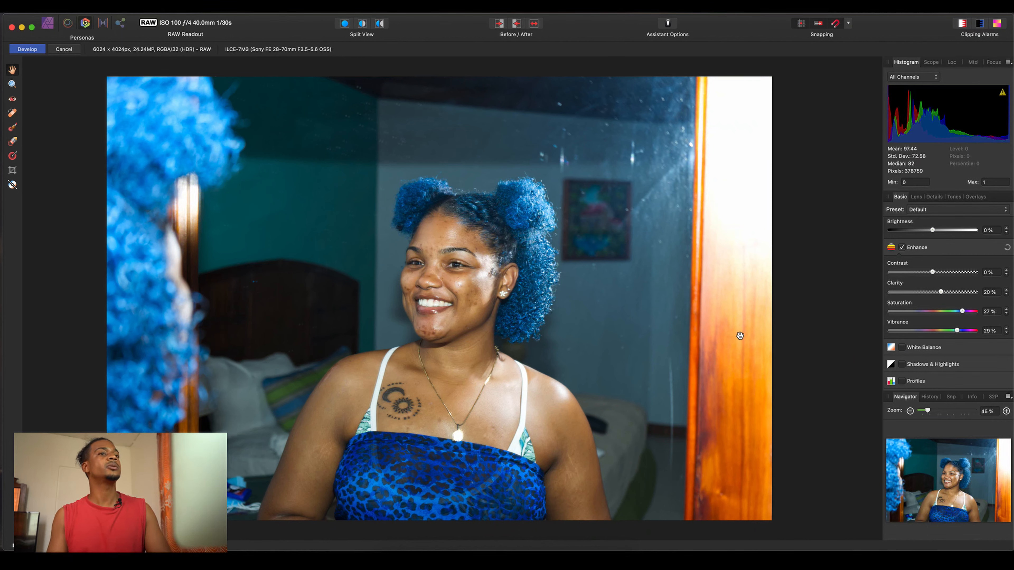
pyautogui.moveTo(958, 333); pyautogui.dragTo(957, 333)
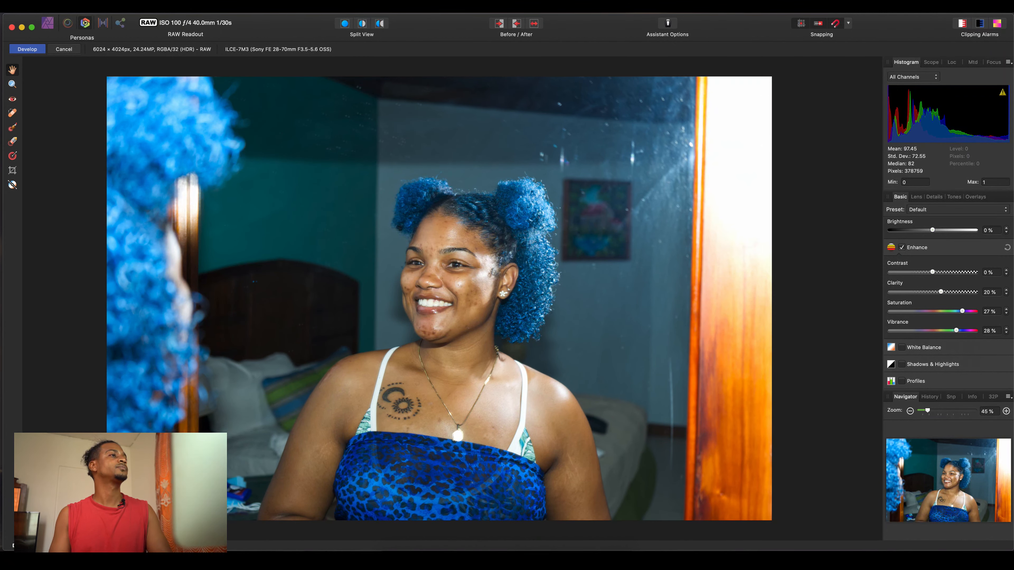
# Remove the spots in the middle of the forehead with a reduced Blemish Removal brush, sampling clean skin nearby.
pyautogui.scroll(3, 411, 250)
pyautogui.hscroll(5, 410, 250)
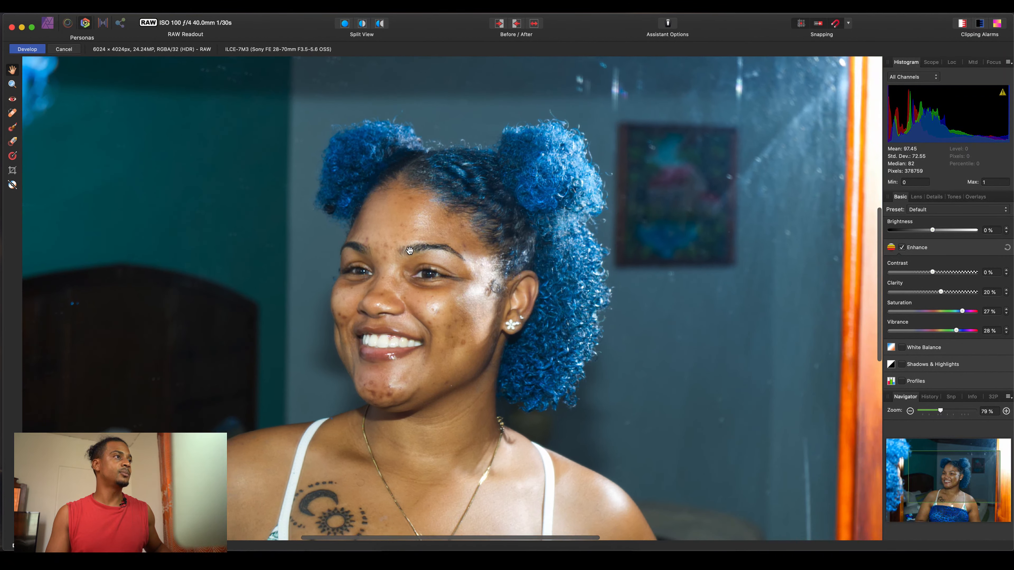
pyautogui.click(14, 115)
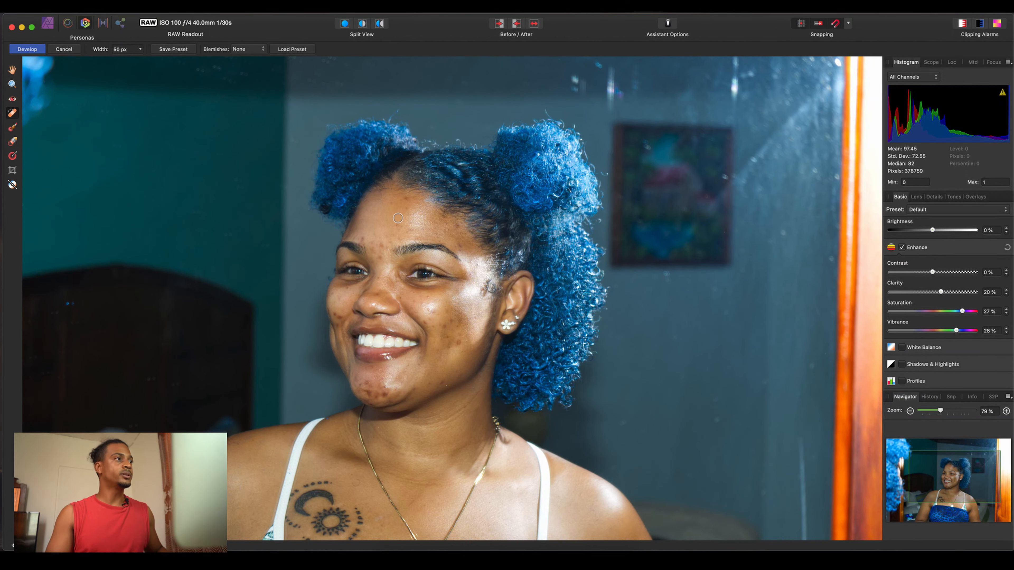
pyautogui.scroll(3, 398, 218)
pyautogui.scroll(4, 398, 218)
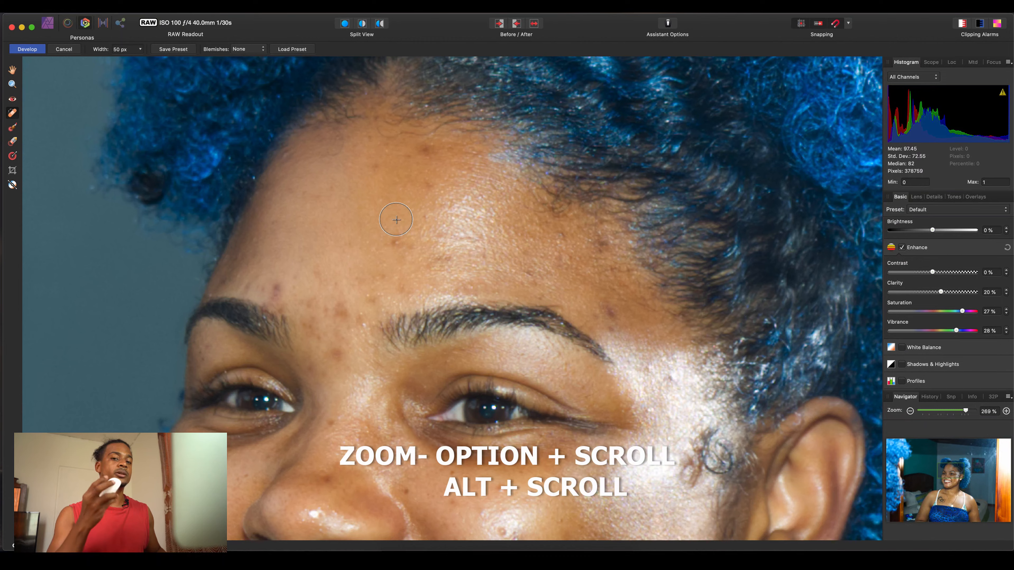
pyautogui.scroll(3, 397, 223)
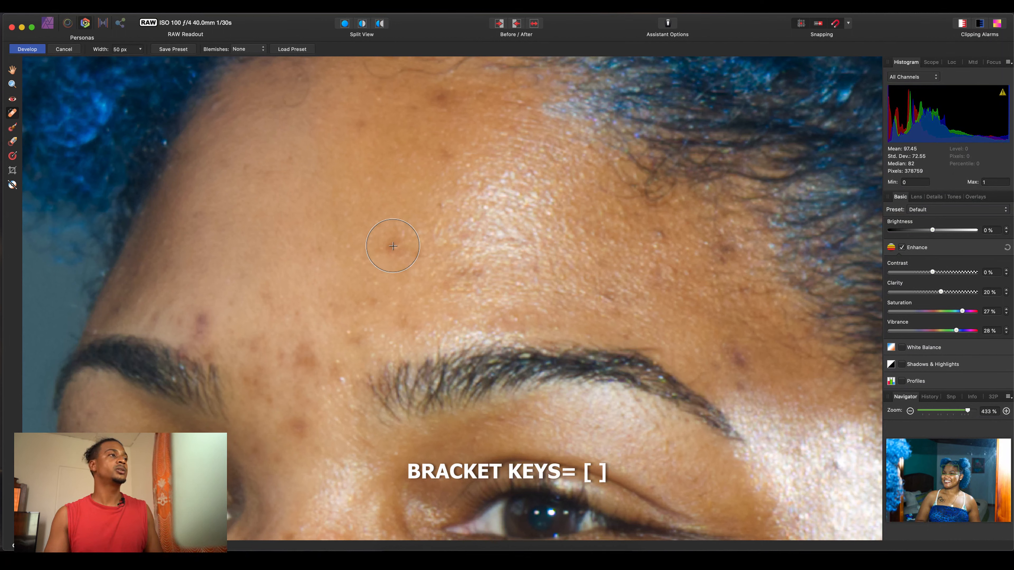
pyautogui.press('[')
pyautogui.press('[')
pyautogui.press('[')
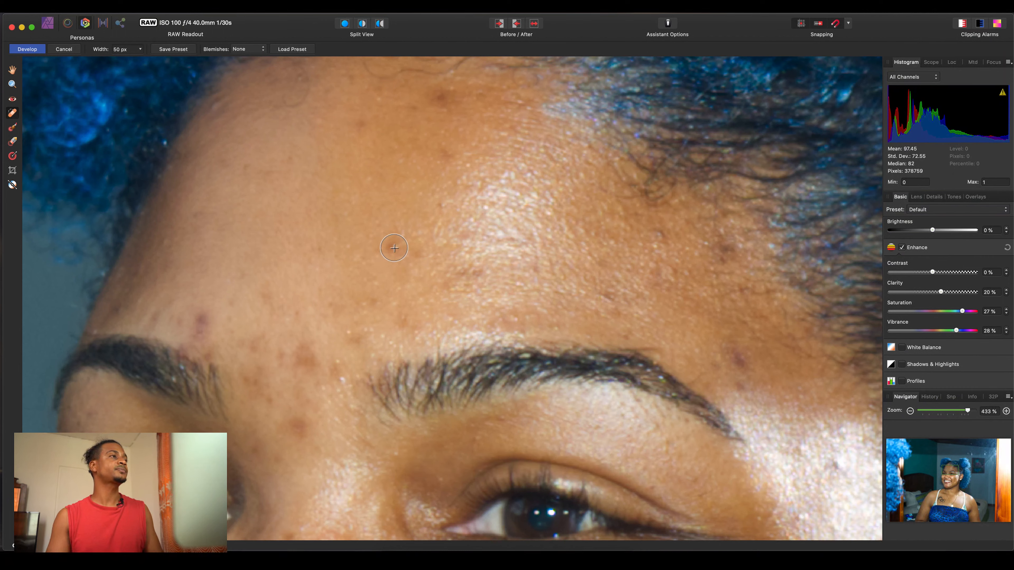
pyautogui.press('[')
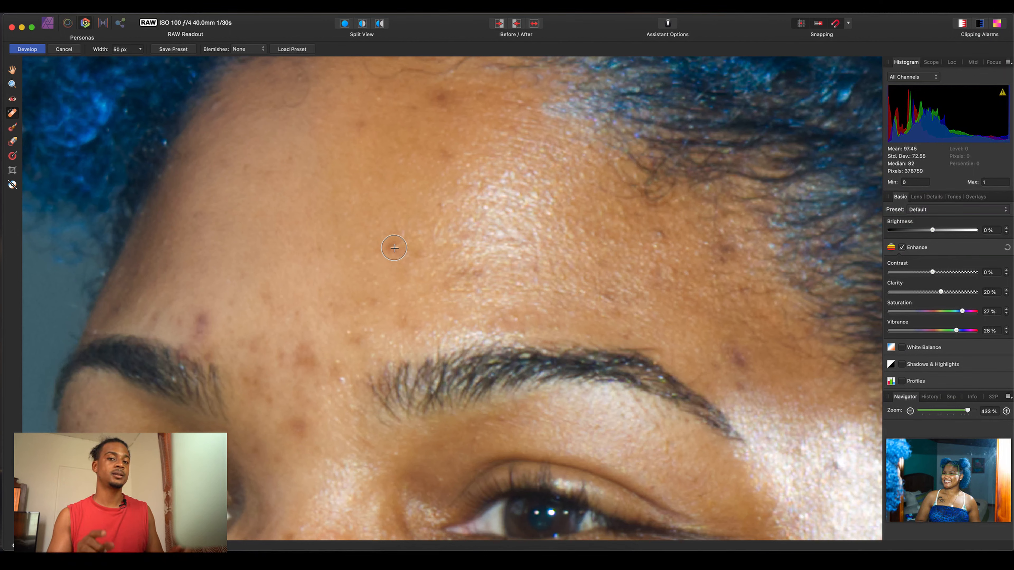
pyautogui.moveTo(393, 248); pyautogui.dragTo(384, 198)
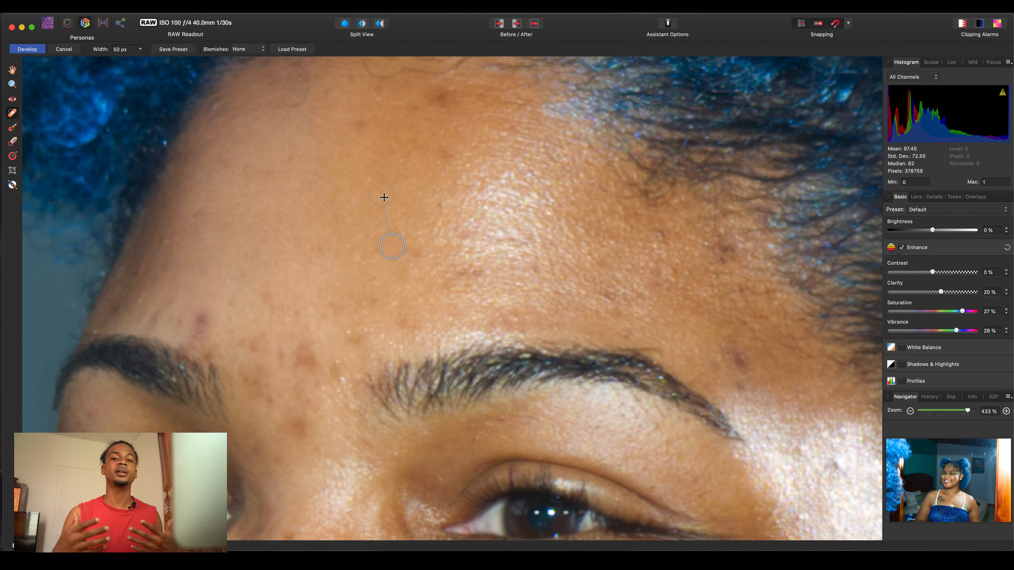
pyautogui.moveTo(440, 204); pyautogui.dragTo(462, 195)
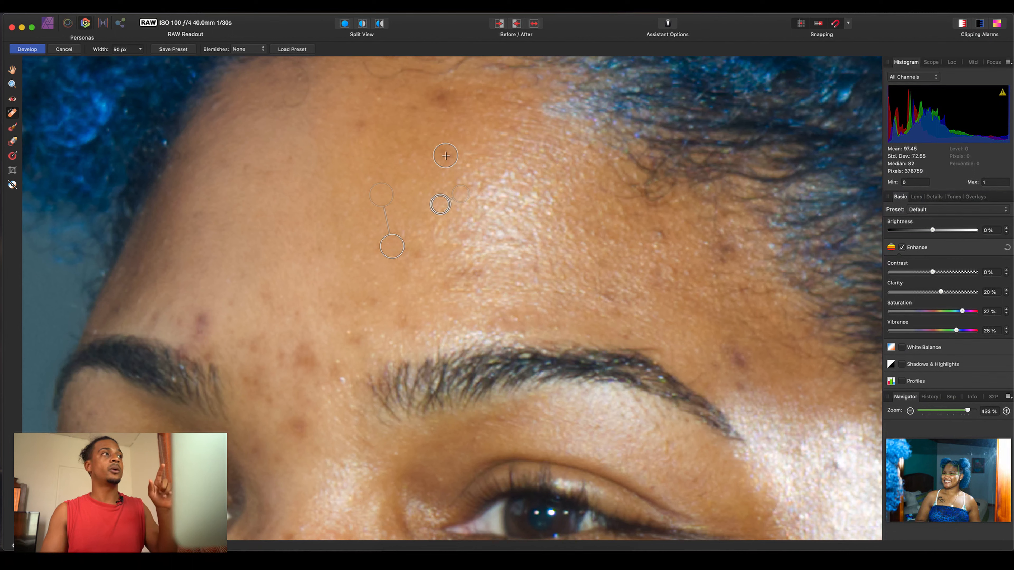
pyautogui.moveTo(445, 156); pyautogui.dragTo(410, 168)
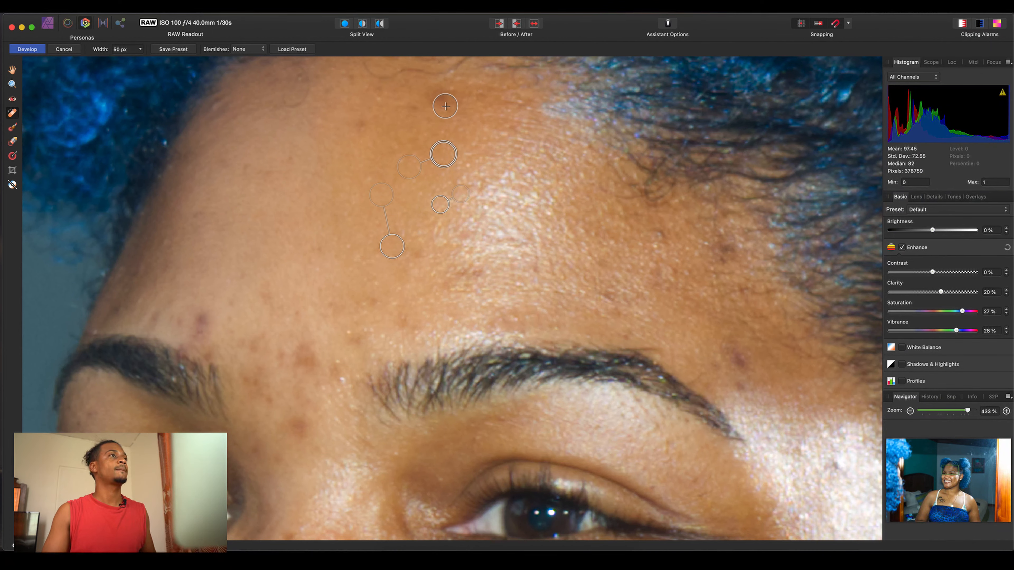
# Remove the blemishes on the upper forehead near the hairline using adjacent clean skin.
pyautogui.scroll(1, 443, 105)
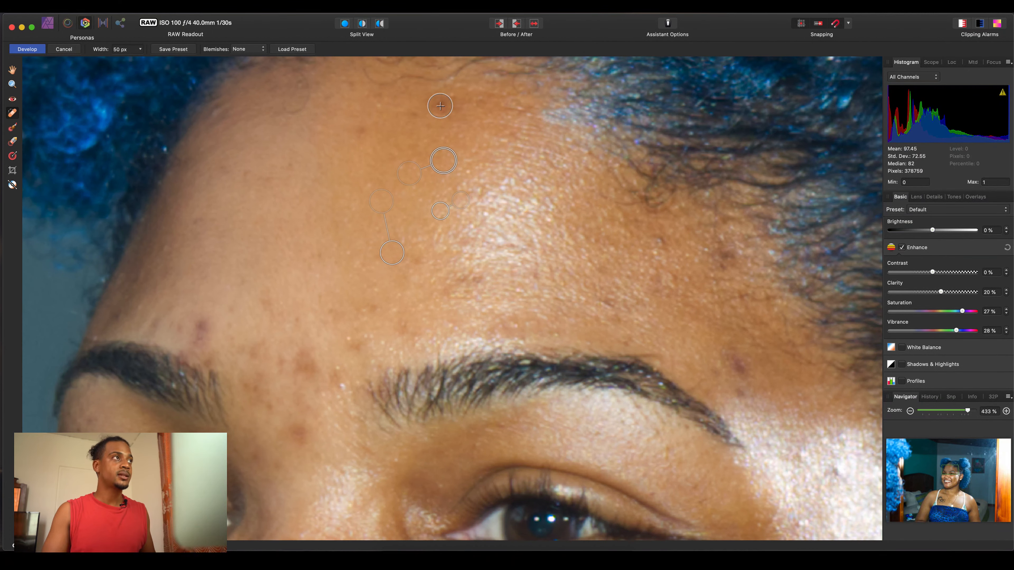
pyautogui.moveTo(440, 106); pyautogui.dragTo(465, 137)
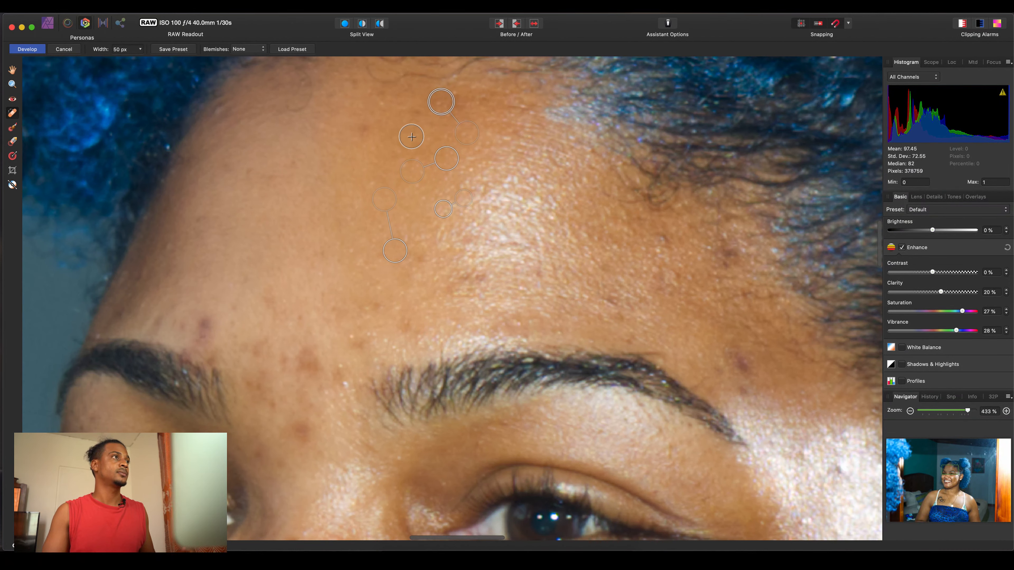
pyautogui.hscroll(-3, 411, 136)
pyautogui.scroll(1, 411, 137)
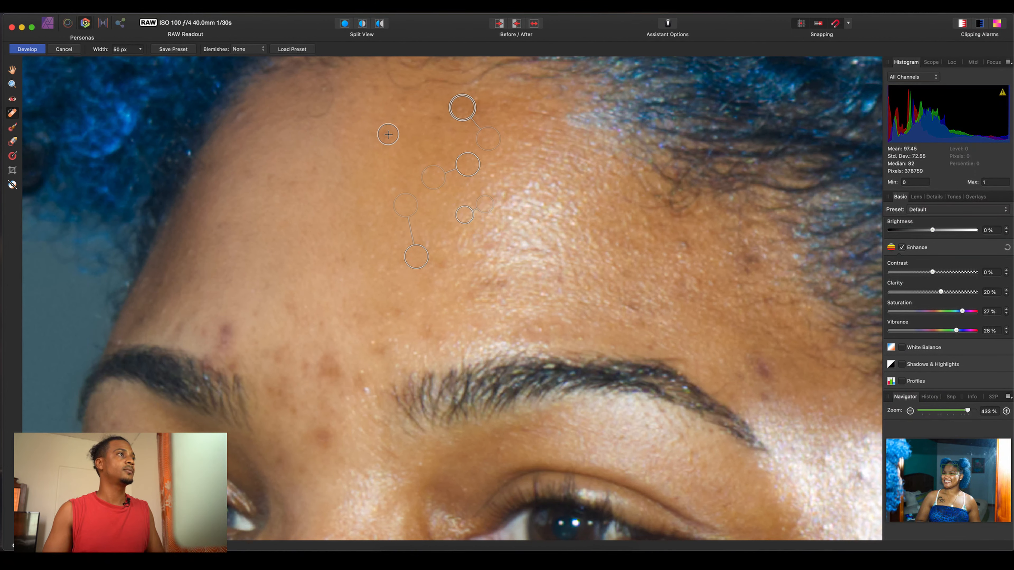
pyautogui.moveTo(388, 135); pyautogui.dragTo(367, 159)
# Remove the three blemishes just above the far eyebrow, using a larger brush for the reddish spot.
pyautogui.scroll(-4, 367, 158)
pyautogui.hscroll(-2, 367, 159)
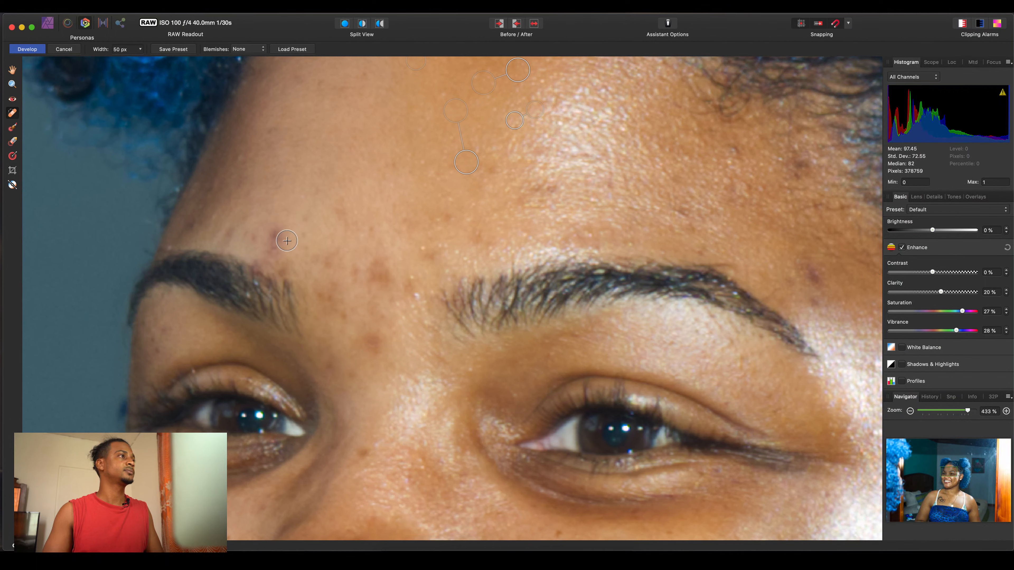
pyautogui.click(227, 233)
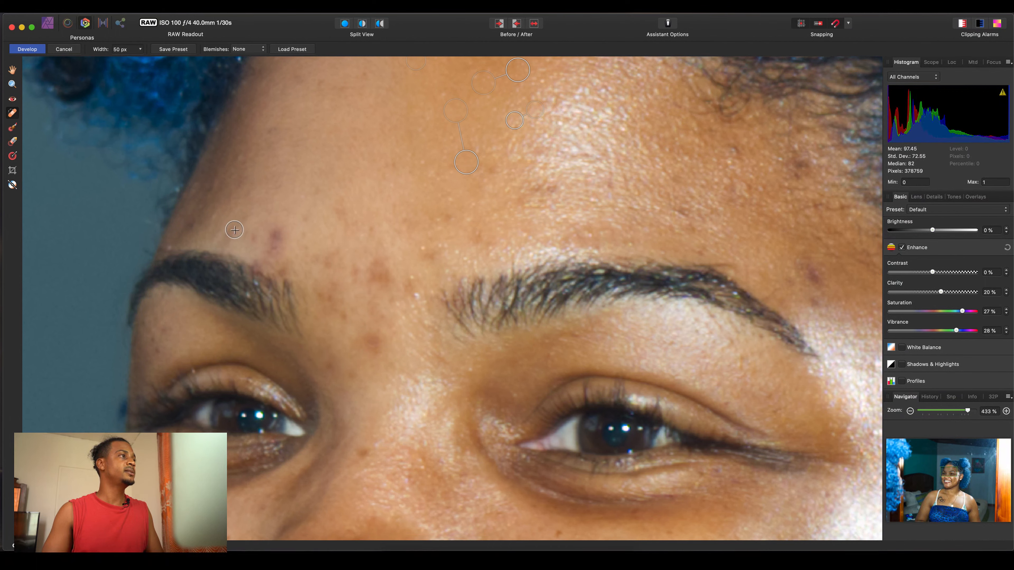
pyautogui.click(248, 236)
pyautogui.click(276, 242)
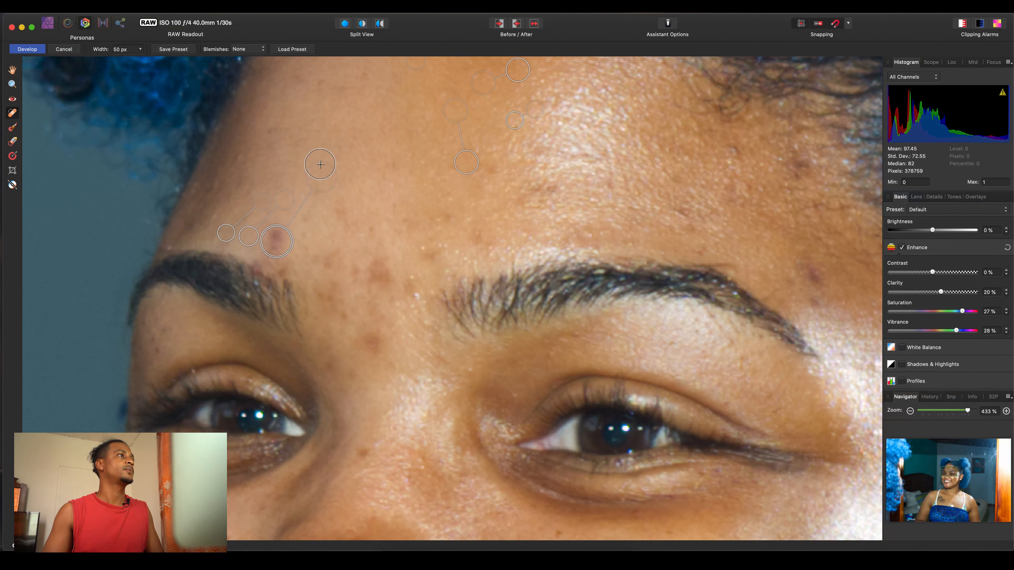
# Remove the small spots beneath the near eye and along the cheek beside the nose and smile line.
pyautogui.scroll(-8, 356, 240)
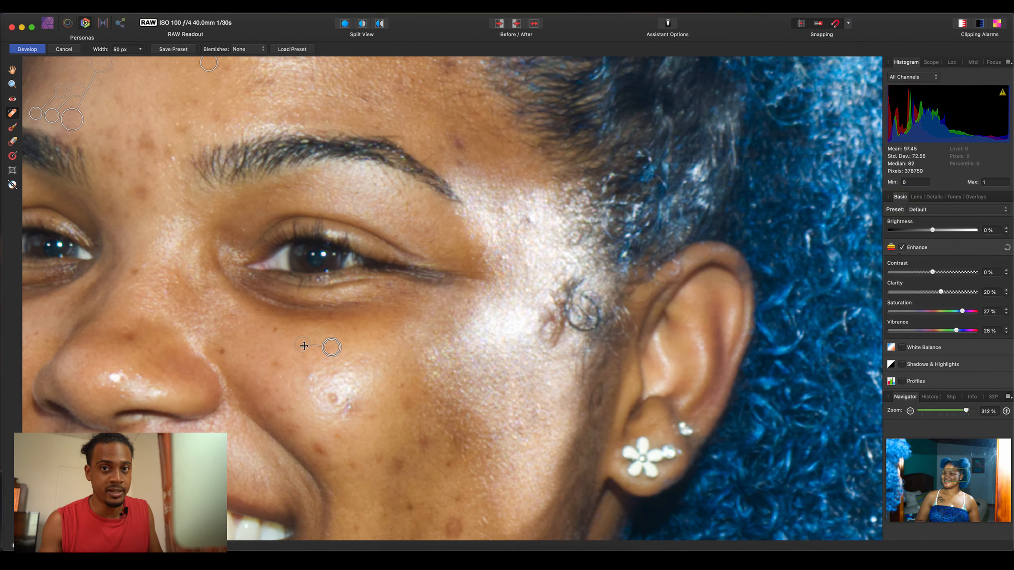
pyautogui.click(274, 327)
pyautogui.click(221, 351)
pyautogui.click(248, 356)
pyautogui.click(274, 363)
pyautogui.click(330, 398)
pyautogui.scroll(-3, 332, 347)
pyautogui.moveTo(316, 403)
pyautogui.mouseDown()
pyautogui.moveTo(342, 414)
pyautogui.moveTo(357, 441)
pyautogui.moveTo(358, 407)
pyautogui.mouseUp()
pyautogui.moveTo(369, 368); pyautogui.dragTo(369, 392)
pyautogui.moveTo(339, 392); pyautogui.dragTo(358, 383)
# Remove the dark spots across the lower and outer part of the near cheek, sampling clean skin beside each.
pyautogui.scroll(-3, 358, 384)
pyautogui.moveTo(452, 422); pyautogui.dragTo(434, 470)
pyautogui.moveTo(414, 441); pyautogui.dragTo(358, 469)
pyautogui.moveTo(352, 422); pyautogui.dragTo(330, 451)
pyautogui.moveTo(409, 403)
pyautogui.mouseDown()
pyautogui.moveTo(387, 347)
pyautogui.moveTo(400, 326)
pyautogui.mouseUp()
pyautogui.moveTo(373, 358); pyautogui.dragTo(380, 321)
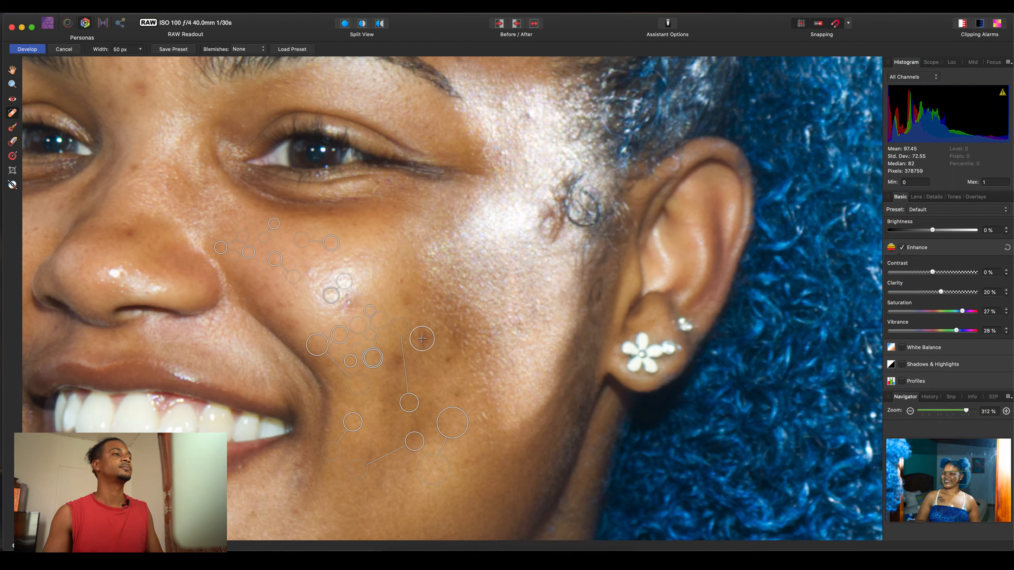
pyautogui.moveTo(421, 337)
pyautogui.mouseDown()
pyautogui.moveTo(426, 371)
pyautogui.moveTo(385, 337)
pyautogui.mouseUp()
pyautogui.moveTo(446, 356); pyautogui.dragTo(443, 388)
pyautogui.moveTo(456, 394); pyautogui.dragTo(473, 417)
pyautogui.moveTo(404, 300); pyautogui.dragTo(383, 290)
pyautogui.moveTo(348, 304); pyautogui.dragTo(361, 276)
# Remove the blemishes on the far cheek, on the other side of the nose.
pyautogui.hscroll(-4, 362, 276)
pyautogui.scroll(2, 362, 276)
pyautogui.moveTo(214, 280); pyautogui.dragTo(189, 290)
pyautogui.moveTo(216, 213); pyautogui.dragTo(216, 197)
pyautogui.scroll(5, 217, 178)
pyautogui.moveTo(204, 245); pyautogui.dragTo(205, 282)
pyautogui.moveTo(187, 266); pyautogui.dragTo(184, 233)
pyautogui.moveTo(172, 184)
pyautogui.mouseDown()
pyautogui.moveTo(212, 135)
pyautogui.moveTo(191, 112)
pyautogui.mouseUp()
pyautogui.moveTo(207, 192); pyautogui.dragTo(230, 136)
pyautogui.moveTo(169, 211); pyautogui.dragTo(178, 211)
# Remove the remaining blemishes along the jaw and lower cheek beside the mouth.
pyautogui.moveTo(629, 460); pyautogui.dragTo(700, 426)
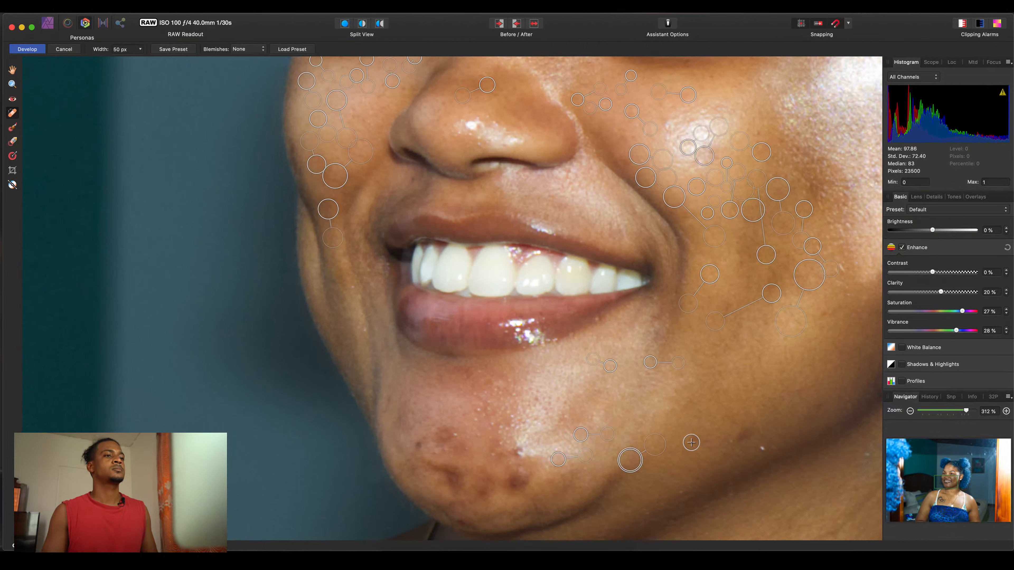
pyautogui.moveTo(742, 434)
pyautogui.mouseDown()
pyautogui.moveTo(748, 414)
pyautogui.moveTo(773, 432)
pyautogui.moveTo(748, 411)
pyautogui.mouseUp()
pyautogui.hscroll(4, 728, 435)
pyautogui.scroll(1, 729, 436)
pyautogui.moveTo(743, 338); pyautogui.dragTo(764, 360)
pyautogui.hscroll(-2, 764, 360)
pyautogui.moveTo(700, 291); pyautogui.dragTo(696, 306)
# Remove the dark spots on the chin, sampling clean skin from the surrounding chin and jaw.
pyautogui.scroll(-4, 697, 306)
pyautogui.moveTo(524, 405)
pyautogui.mouseDown()
pyautogui.moveTo(548, 362)
pyautogui.moveTo(676, 358)
pyautogui.moveTo(675, 349)
pyautogui.mouseUp()
pyautogui.scroll(-4, 548, 361)
pyautogui.moveTo(449, 348)
pyautogui.mouseDown()
pyautogui.moveTo(713, 303)
pyautogui.moveTo(713, 264)
pyautogui.mouseUp()
pyautogui.scroll(-3, 712, 264)
pyautogui.moveTo(479, 326); pyautogui.dragTo(554, 328)
pyautogui.moveTo(443, 267); pyautogui.dragTo(473, 240)
pyautogui.moveTo(405, 255); pyautogui.dragTo(412, 219)
pyautogui.scroll(-2, 489, 348)
pyautogui.moveTo(458, 354)
pyautogui.mouseDown()
pyautogui.moveTo(488, 348)
pyautogui.moveTo(507, 318)
pyautogui.mouseUp()
# Crop both sides of the photo to 3462 × 4024 px, cutting out the foreground hair and the wooden frame.
pyautogui.scroll(4, 479, 351)
pyautogui.hscroll(4, 478, 351)
pyautogui.scroll(5, 478, 350)
pyautogui.hscroll(1, 478, 350)
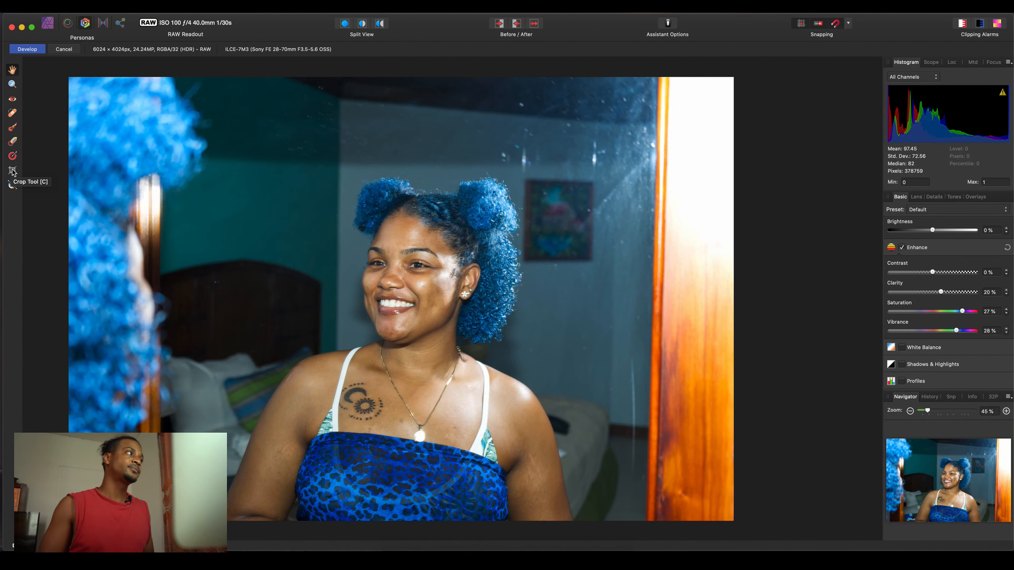
pyautogui.click(13, 172)
pyautogui.moveTo(69, 298); pyautogui.dragTo(210, 304)
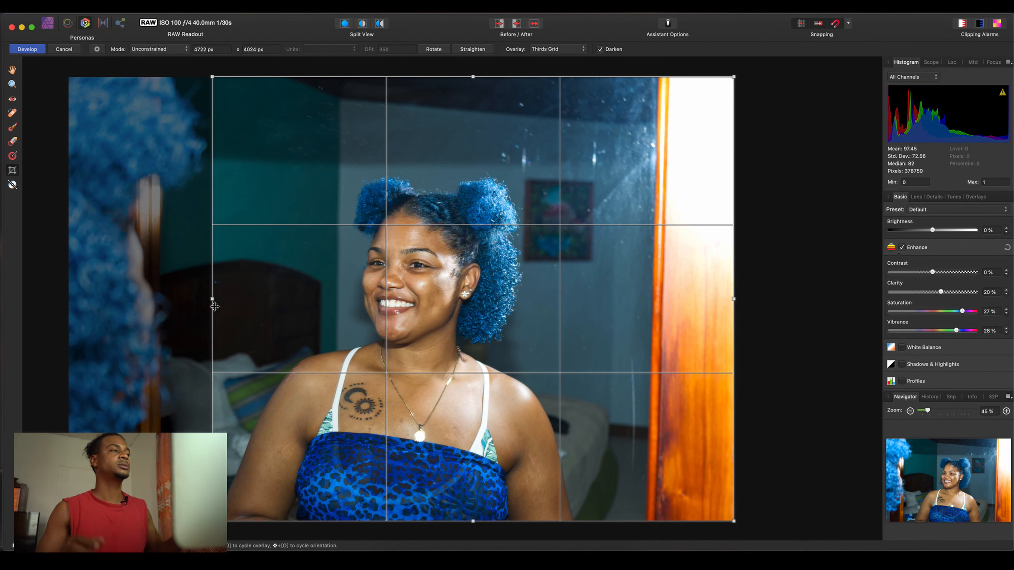
pyautogui.moveTo(736, 299); pyautogui.dragTo(595, 312)
pyautogui.press('Return')
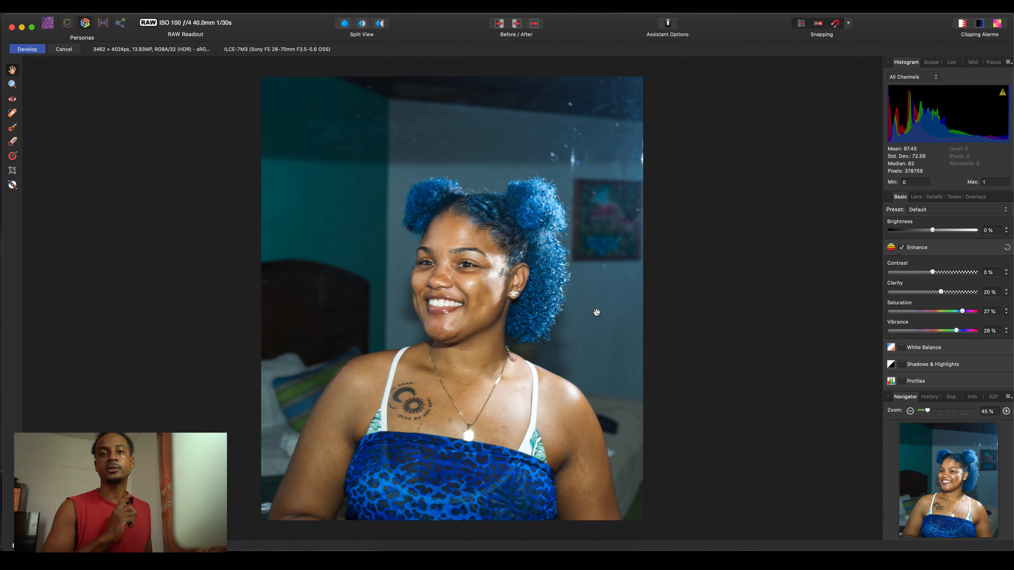
# Develop the RAW photo to apply the adjustments and continue in the Photo Persona.
pyautogui.scroll(5, 515, 282)
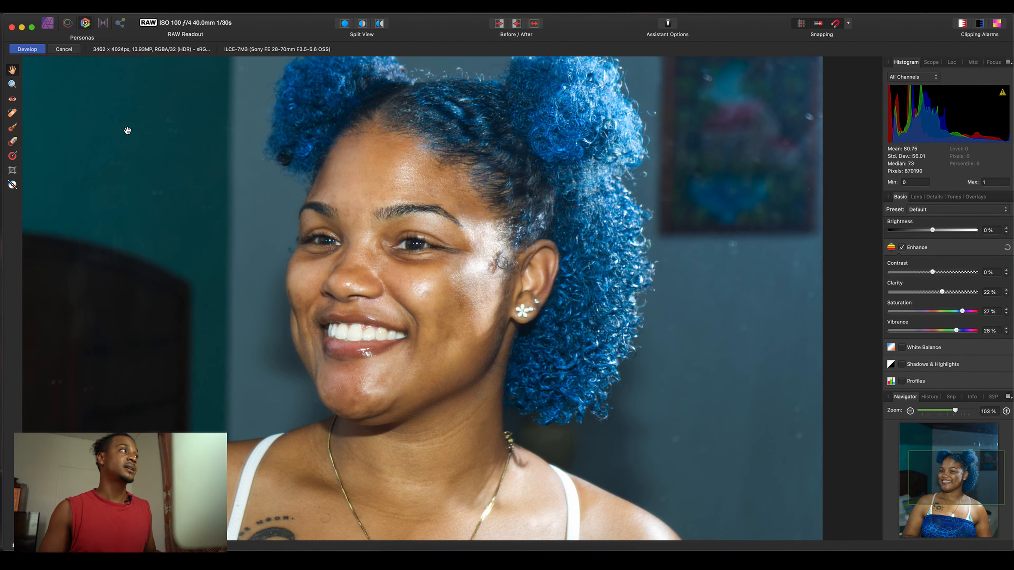
pyautogui.click(33, 51)
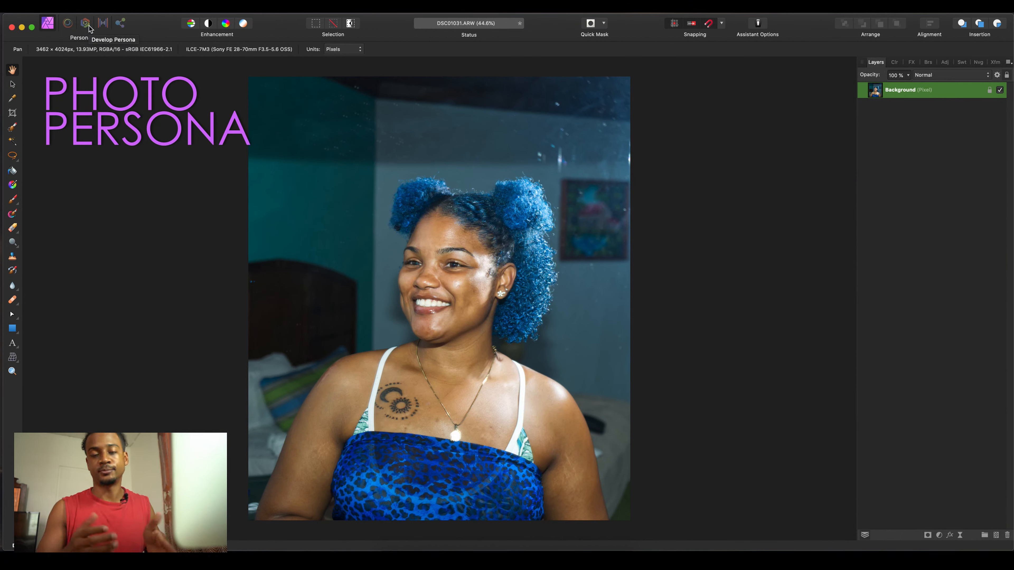
# Duplicate the Background layer by copying and pasting it, and hide the locked original beneath the copy.
pyautogui.click(897, 125)
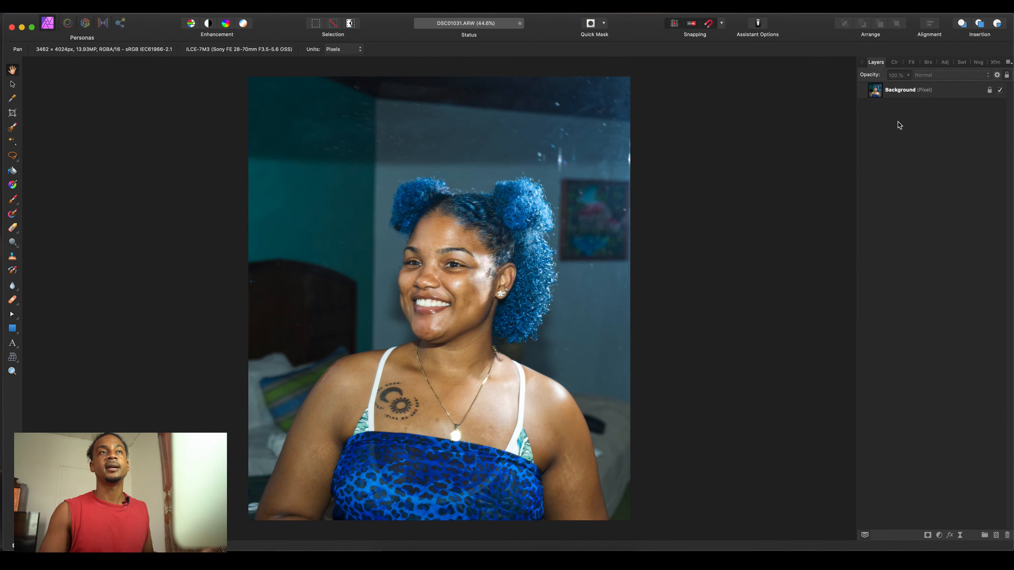
pyautogui.click(891, 97)
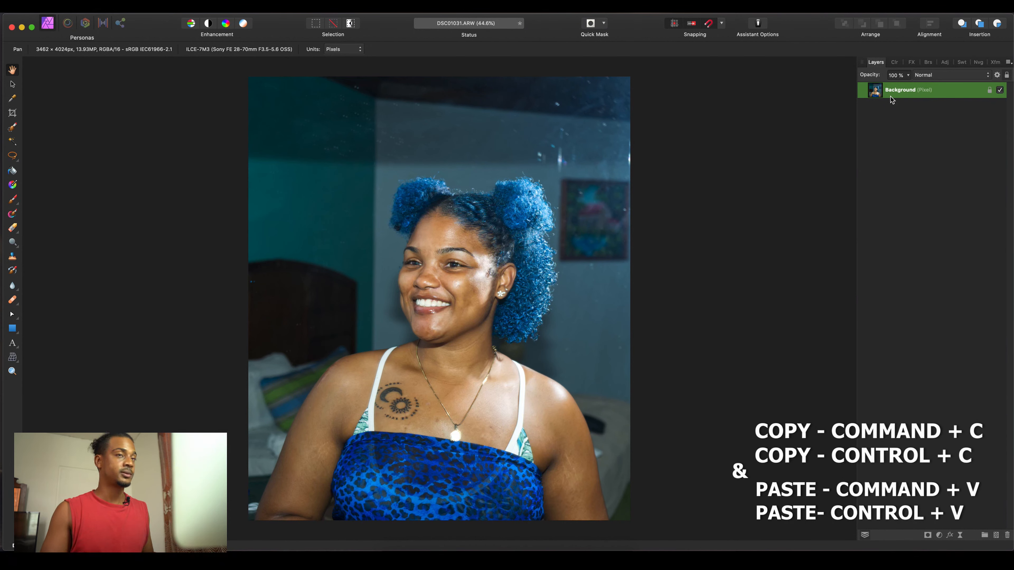
pyautogui.click(896, 127)
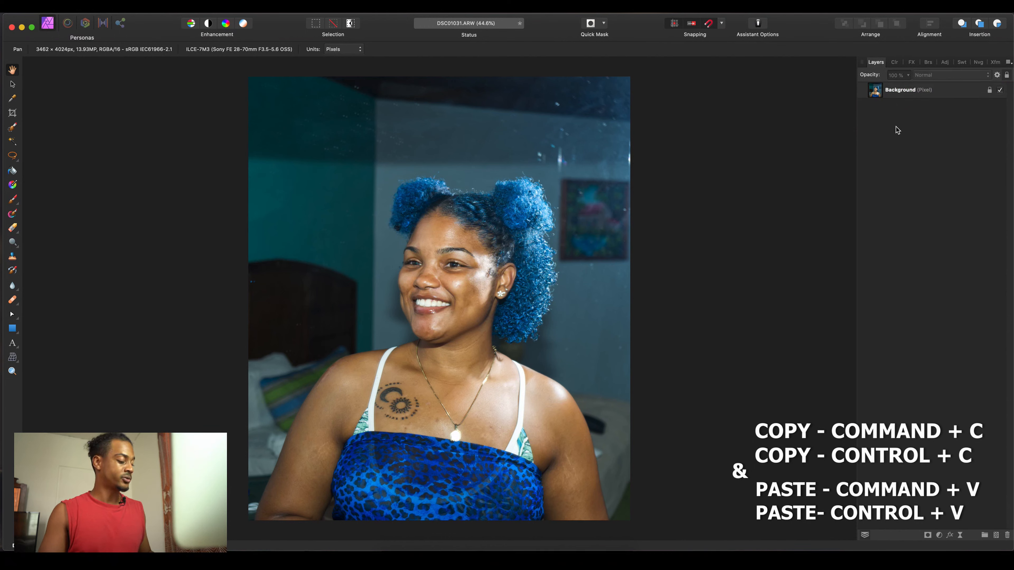
pyautogui.press('super+v')
pyautogui.click(909, 122)
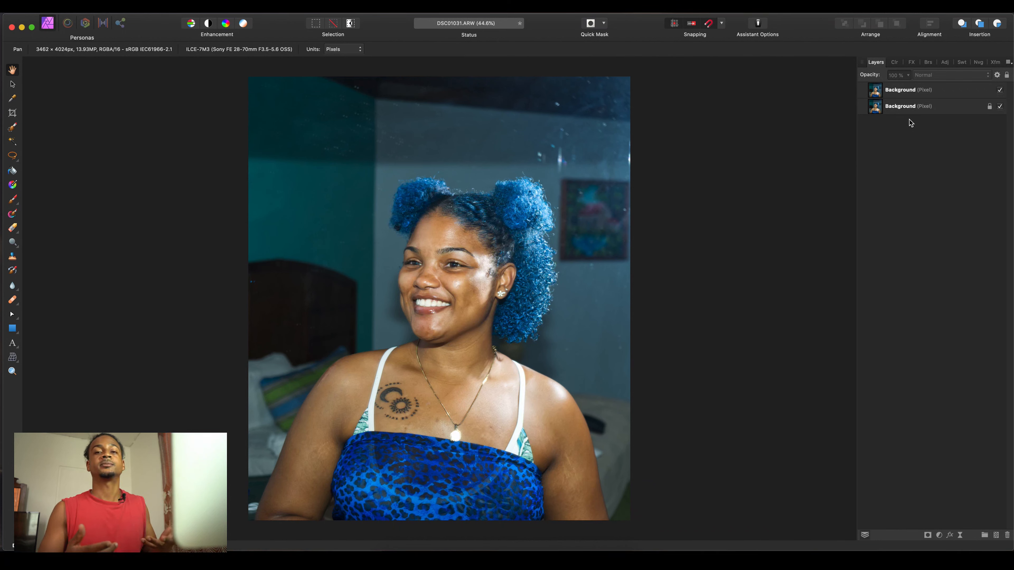
pyautogui.click(999, 106)
pyautogui.click(883, 206)
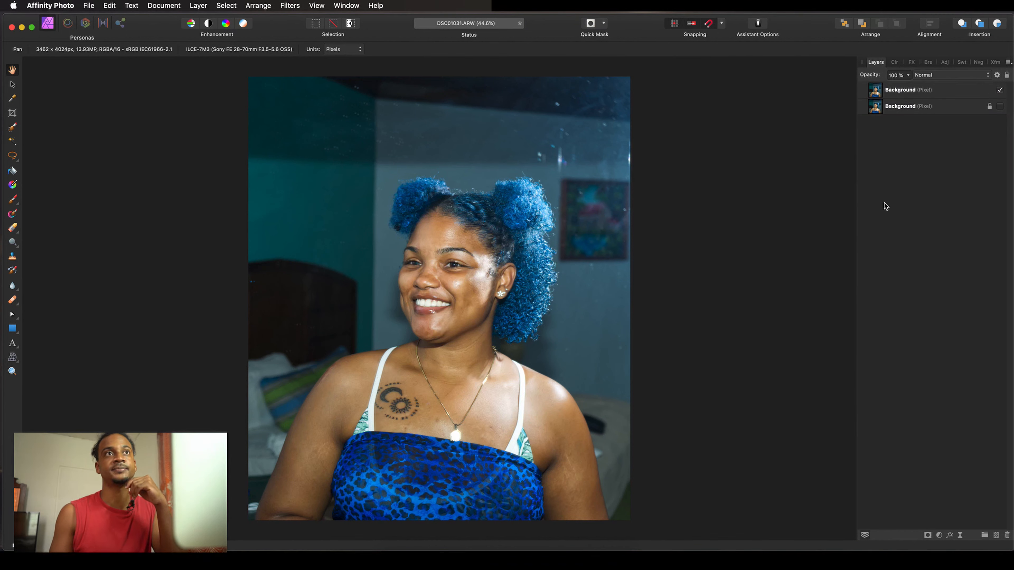
# Apply Frequency Separation to the upper Background copy with a radius of 0.4 px.
pyautogui.click(894, 91)
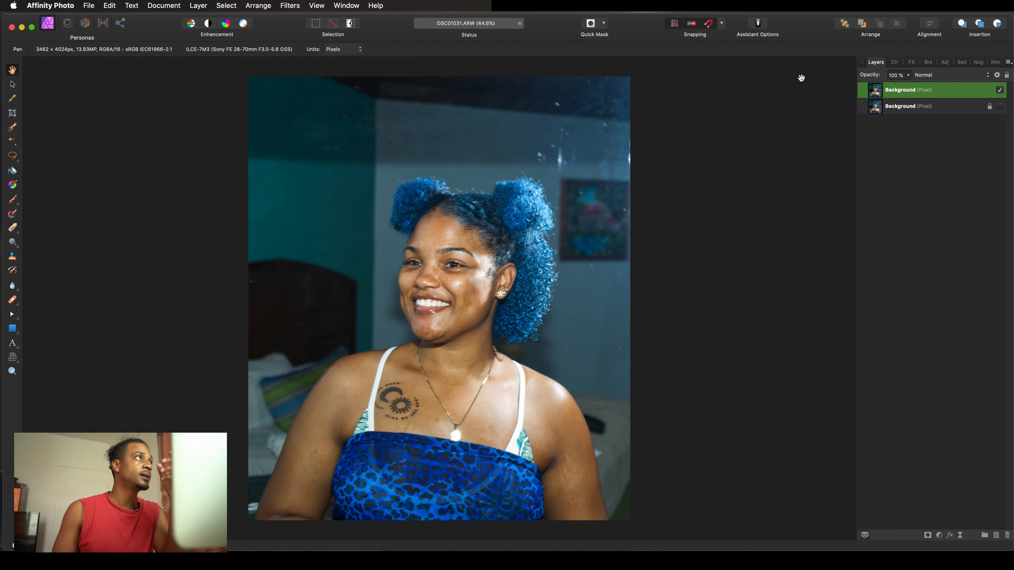
pyautogui.click(290, 5)
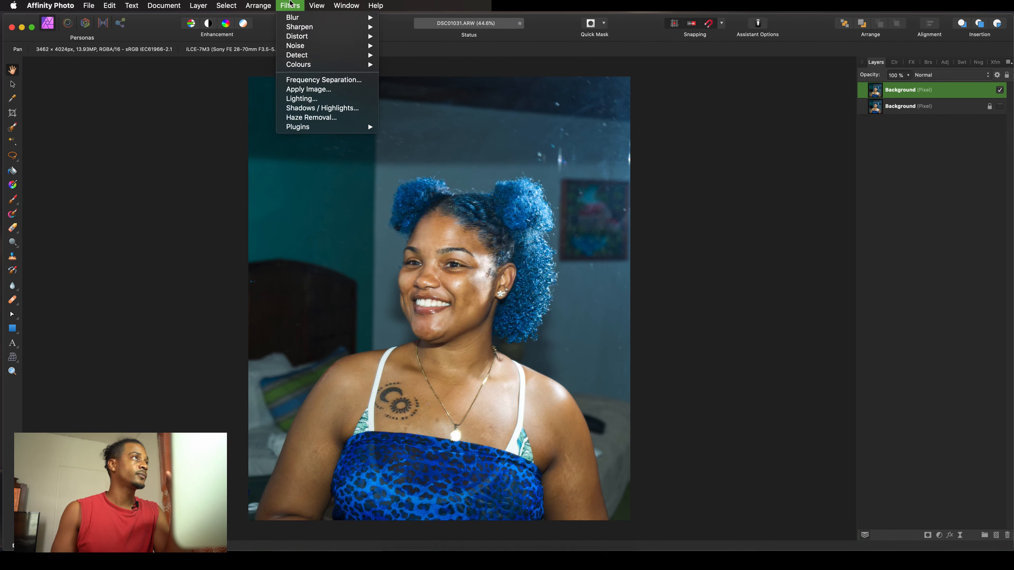
pyautogui.click(295, 82)
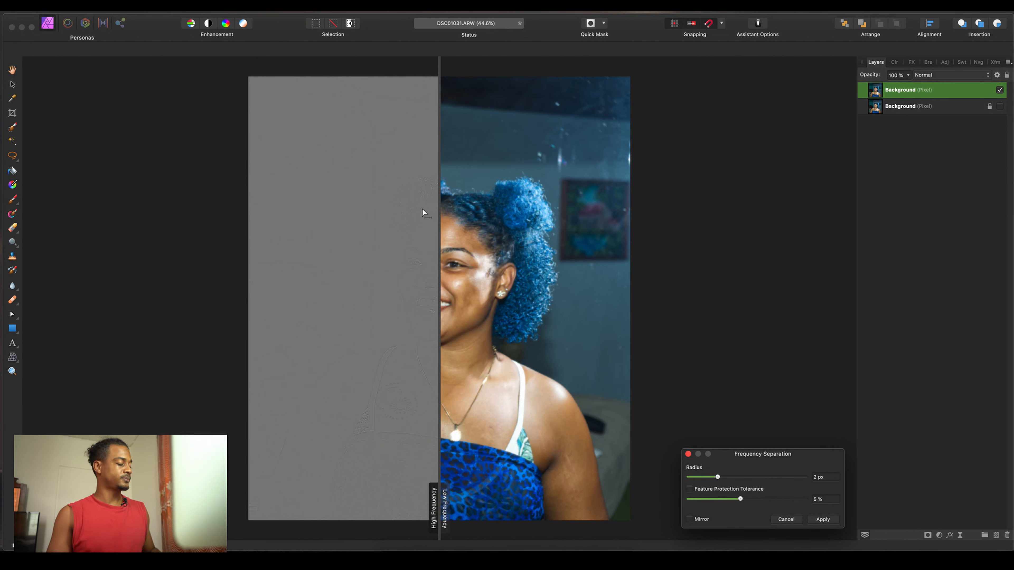
pyautogui.scroll(5, 444, 222)
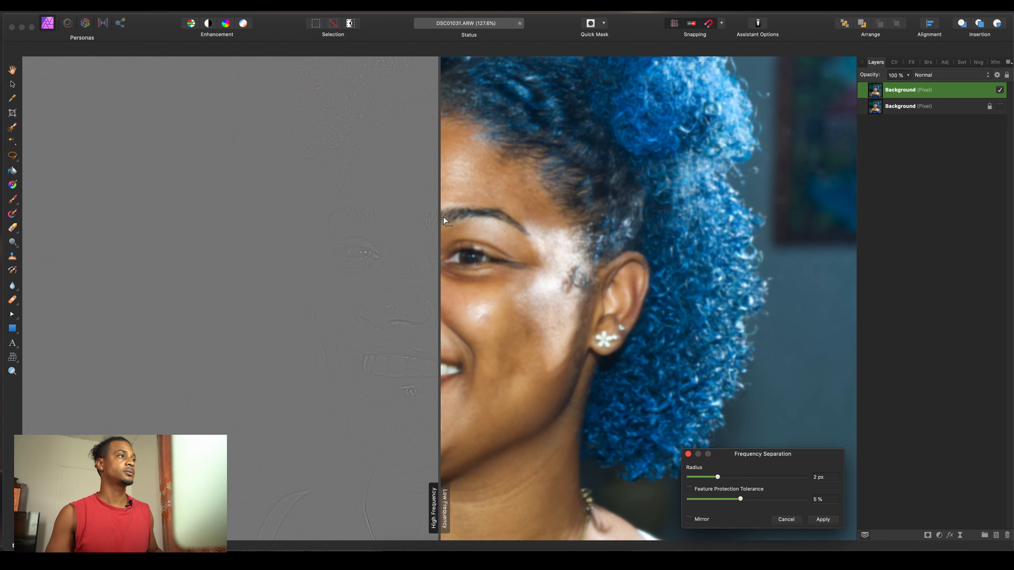
pyautogui.scroll(2, 443, 217)
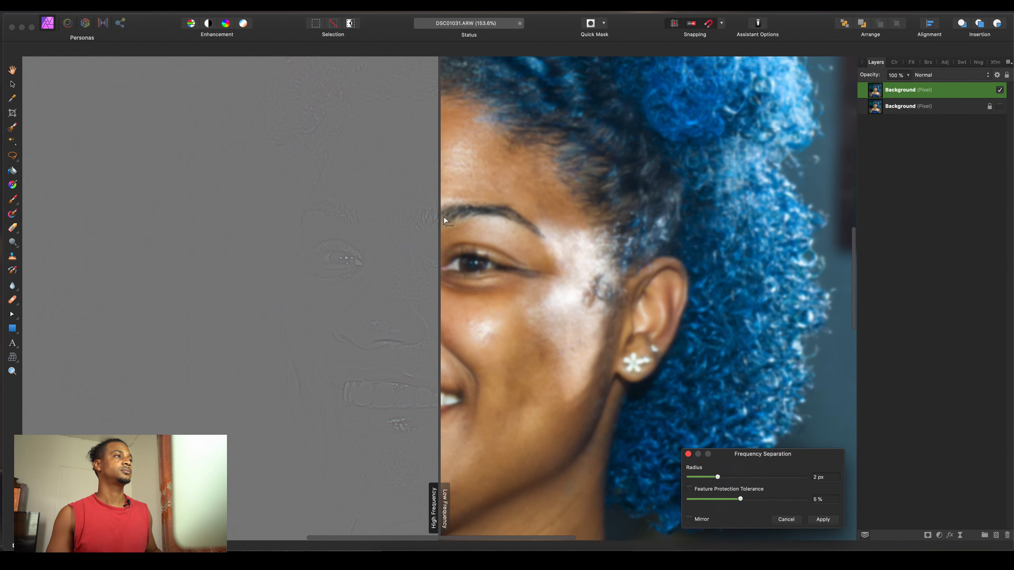
pyautogui.scroll(2, 444, 219)
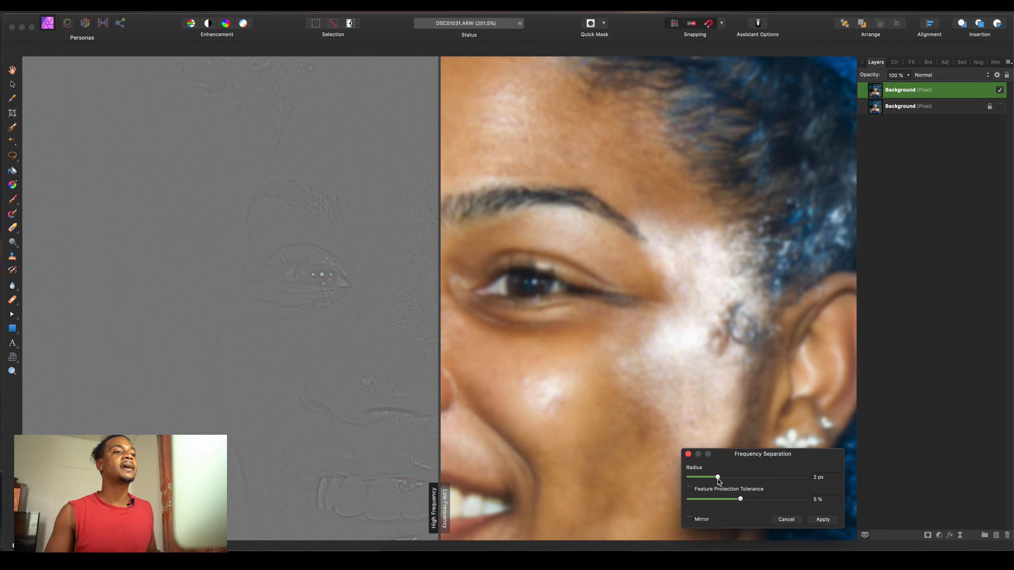
pyautogui.moveTo(717, 476); pyautogui.dragTo(713, 478)
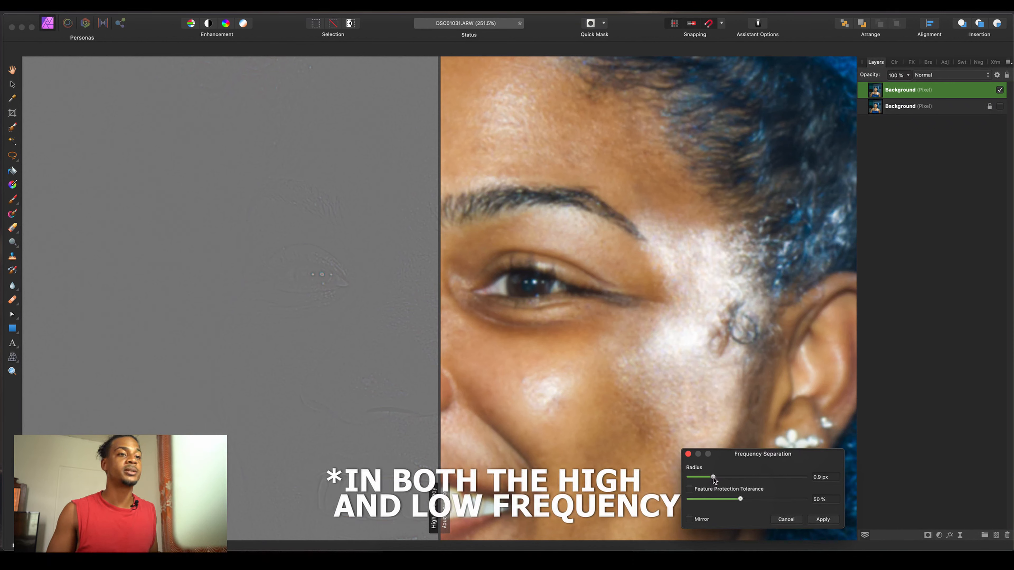
pyautogui.moveTo(713, 477)
pyautogui.mouseDown()
pyautogui.moveTo(741, 476)
pyautogui.moveTo(709, 479)
pyautogui.mouseUp()
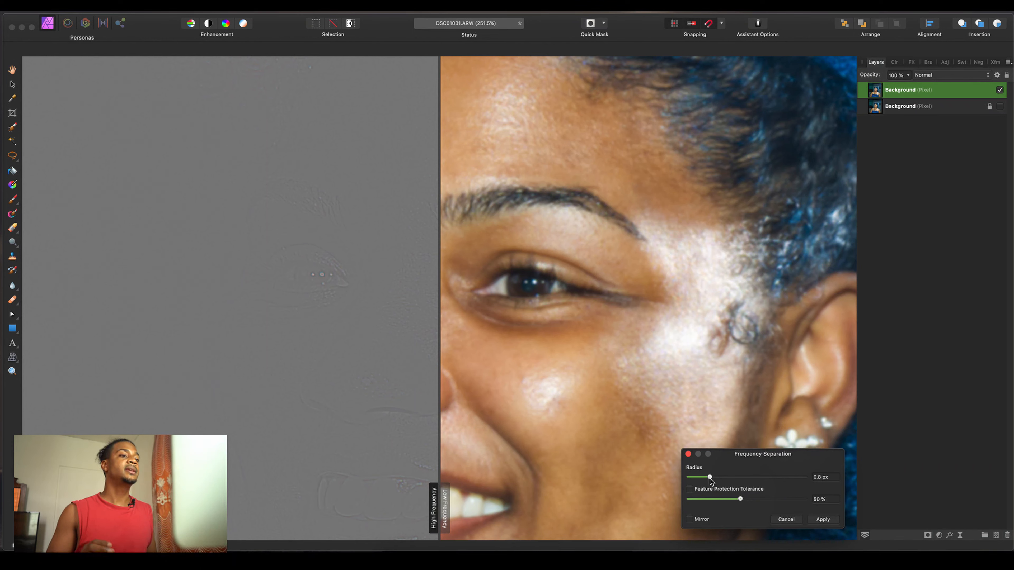
pyautogui.moveTo(710, 479); pyautogui.dragTo(698, 477)
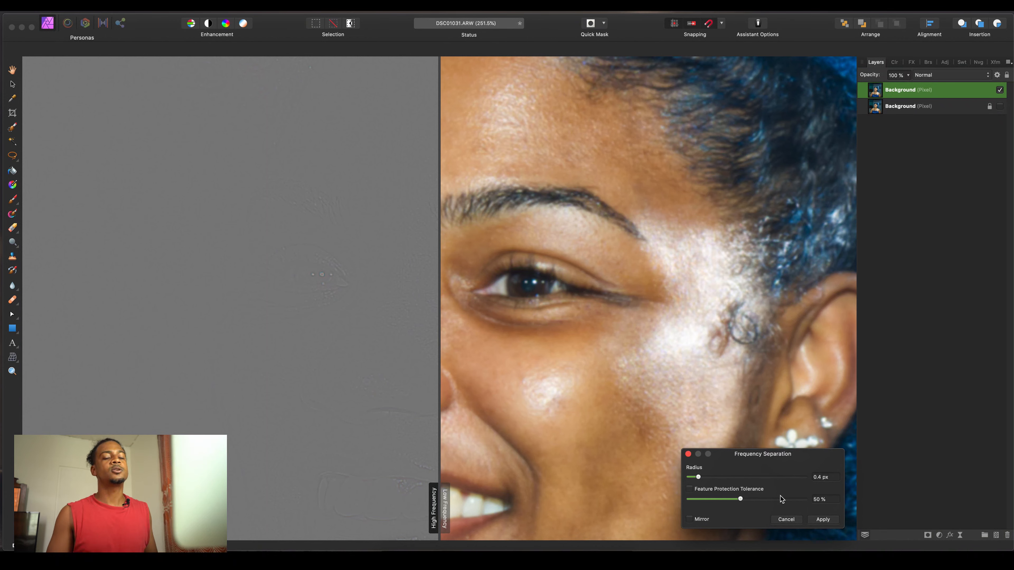
pyautogui.click(828, 521)
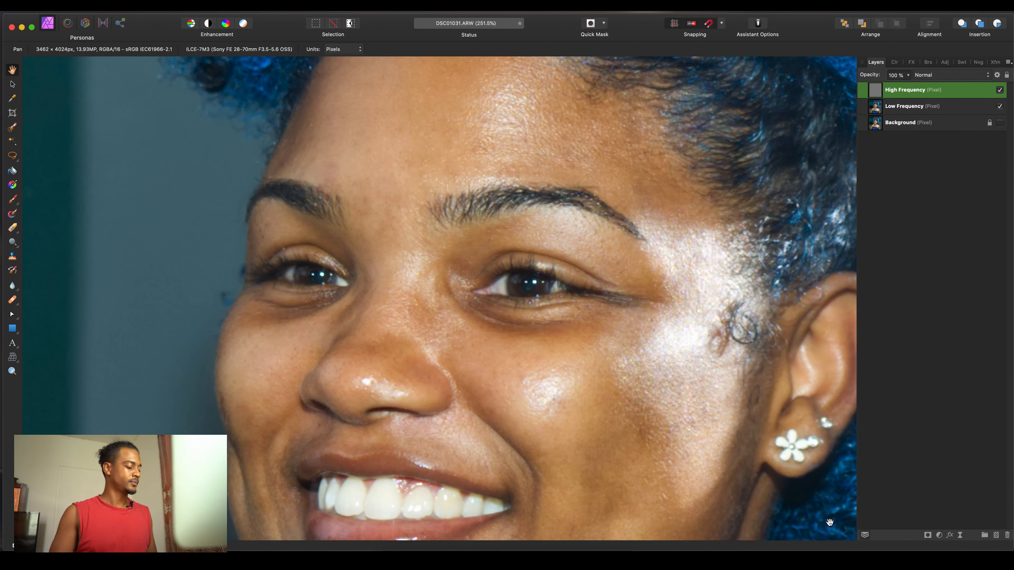
pyautogui.press('super+0')
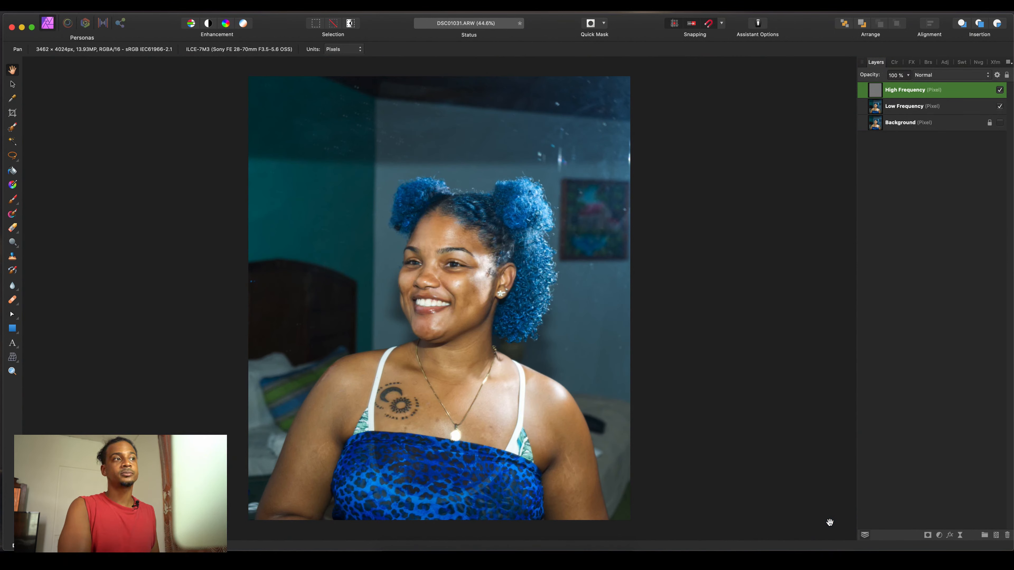
# Add a live Gaussian Blur with a 14.7 px radius to the Low Frequency layer.
pyautogui.click(924, 221)
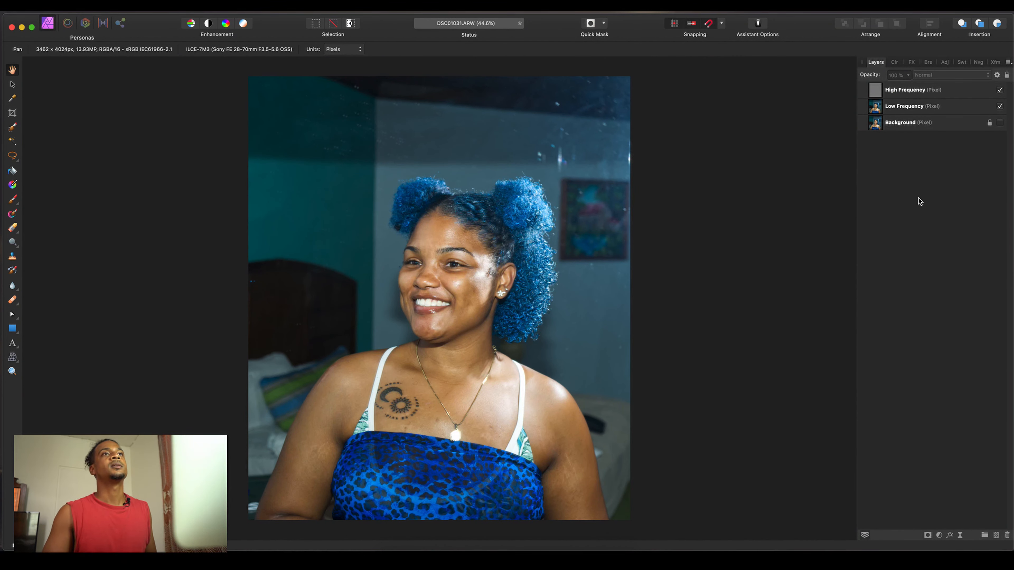
pyautogui.click(905, 94)
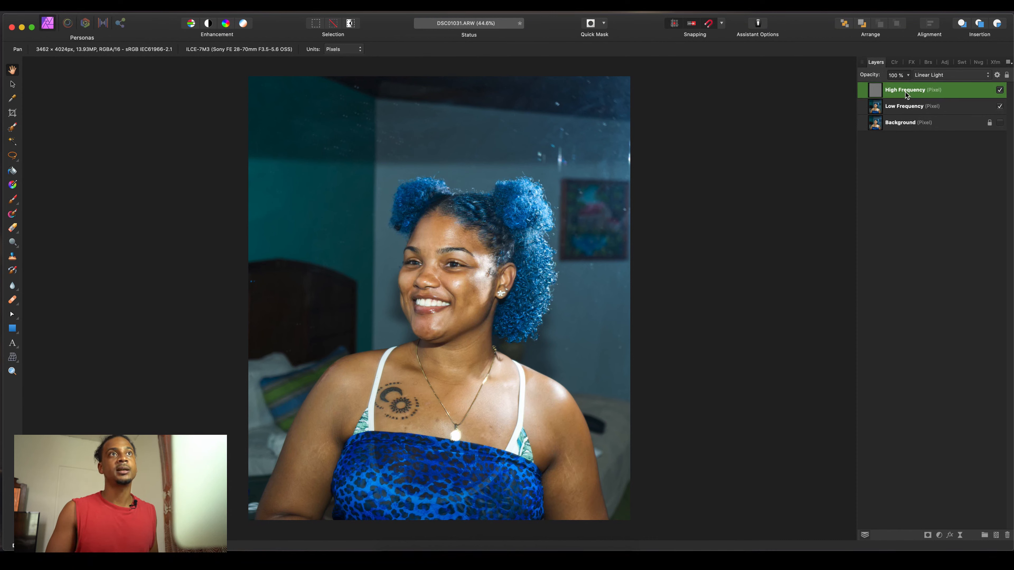
pyautogui.click(904, 108)
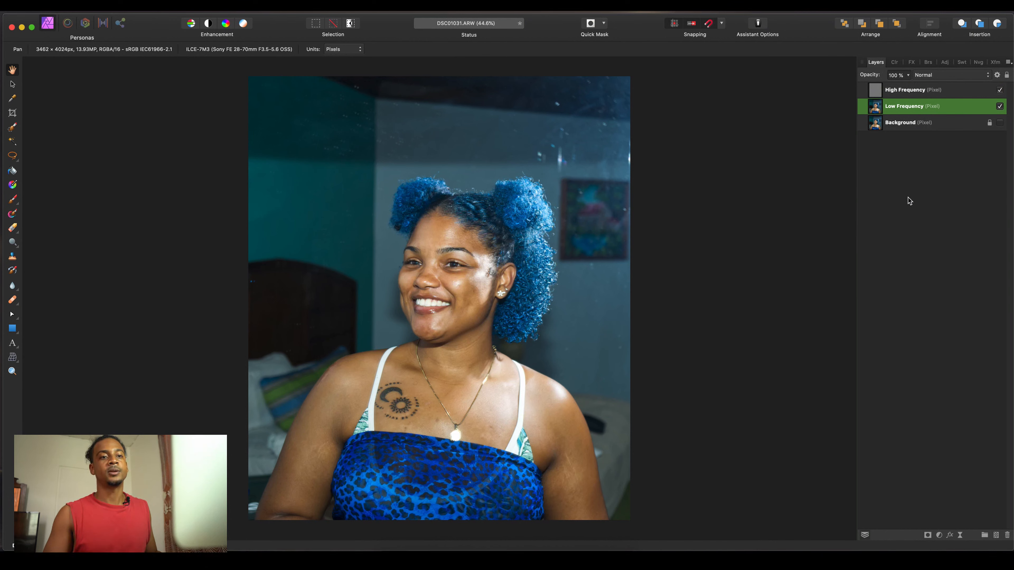
pyautogui.click(961, 535)
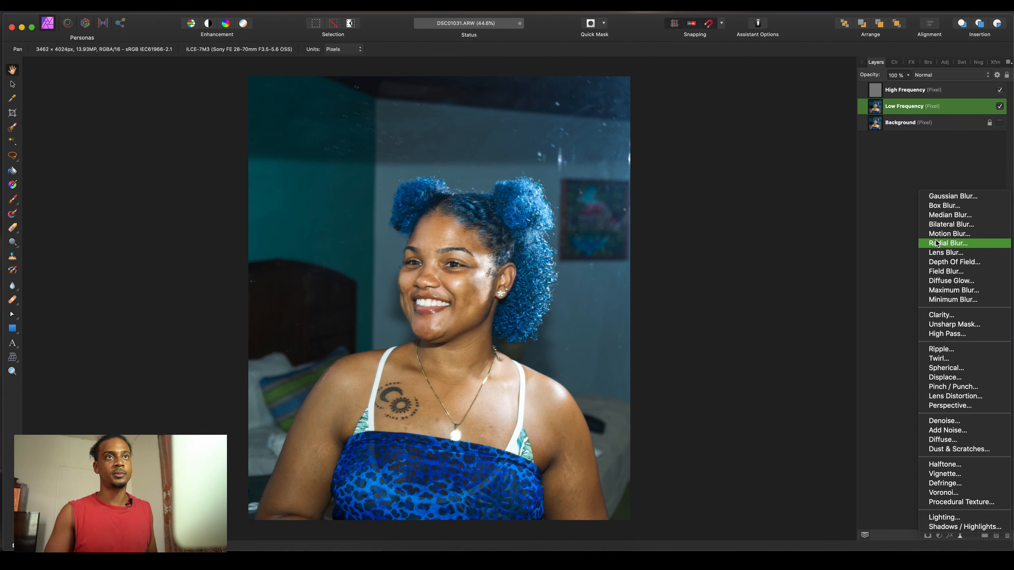
pyautogui.click(935, 197)
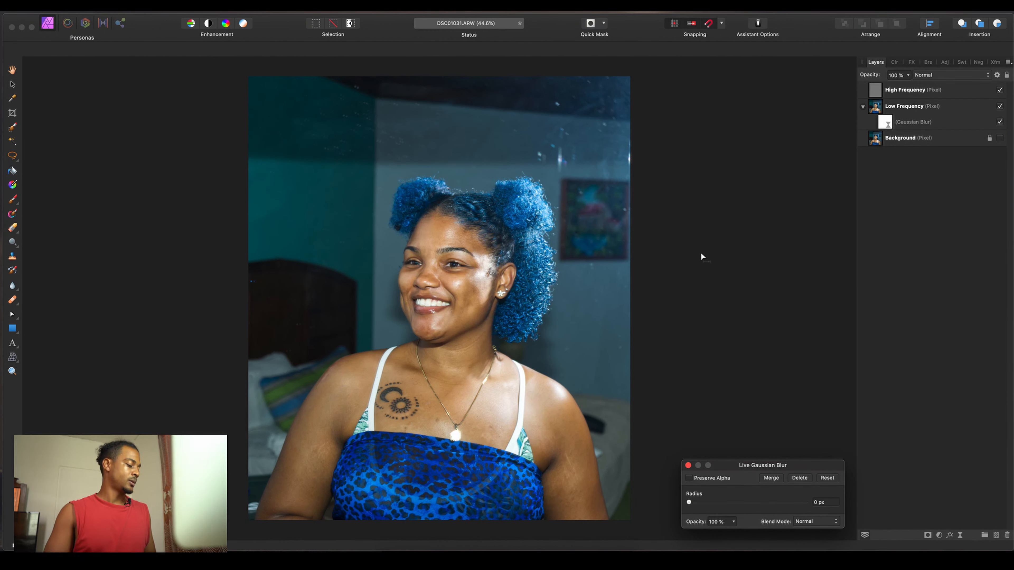
pyautogui.scroll(5, 442, 291)
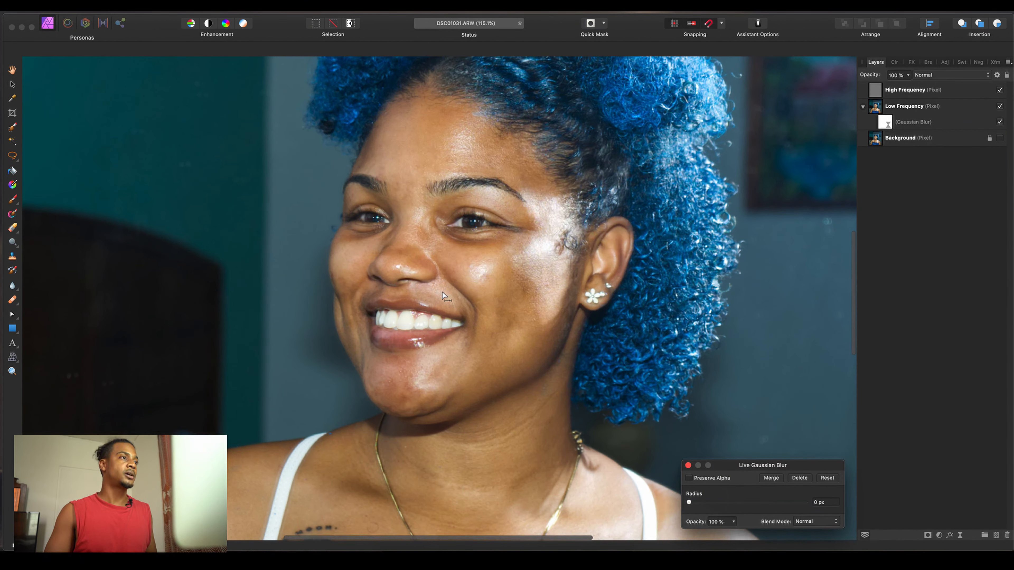
pyautogui.scroll(2, 442, 291)
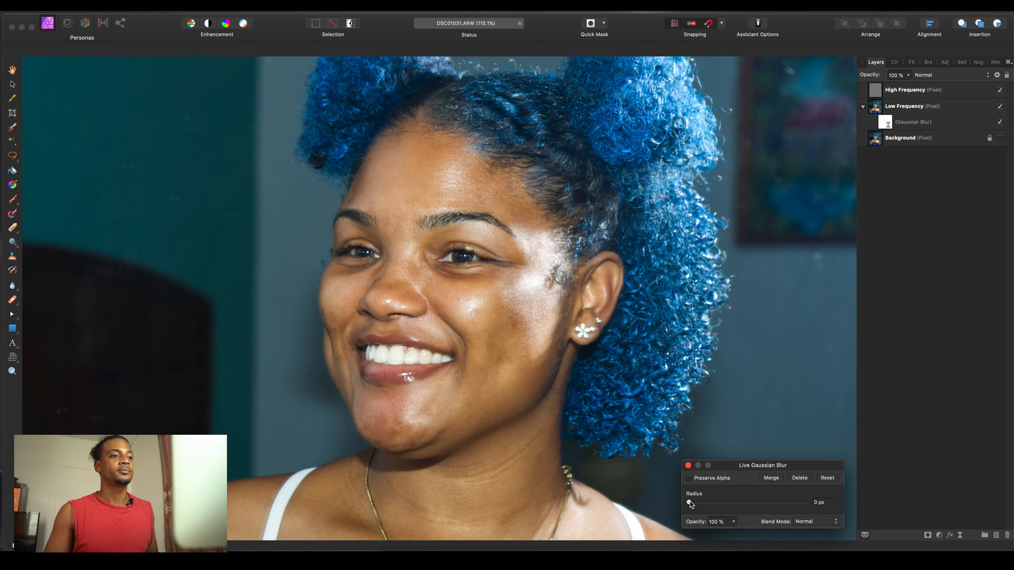
pyautogui.moveTo(691, 501); pyautogui.dragTo(746, 505)
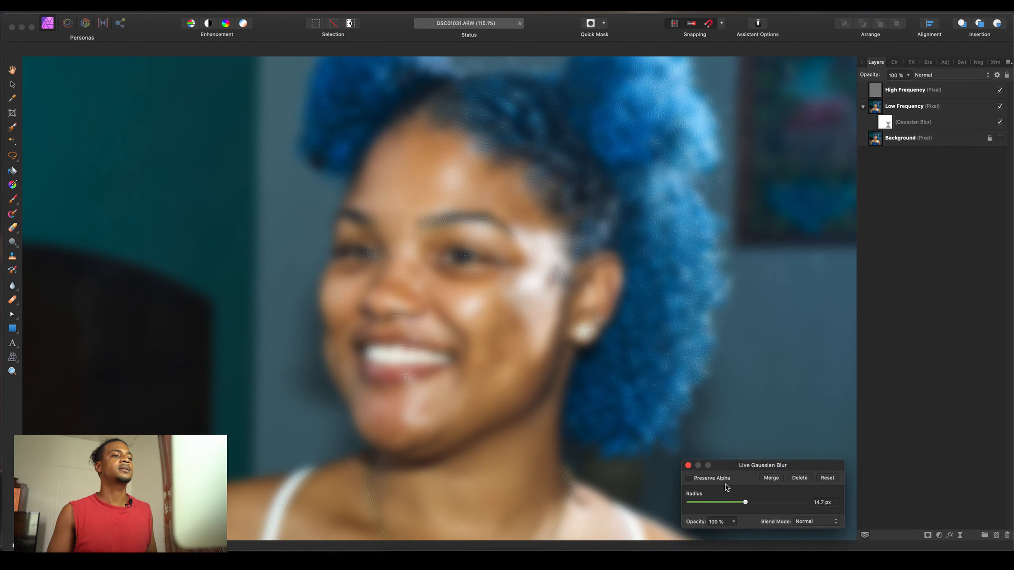
pyautogui.click(688, 465)
# Invert the mask of the Gaussian Blur layer so that the blur is hidden across the whole photo.
pyautogui.click(885, 122)
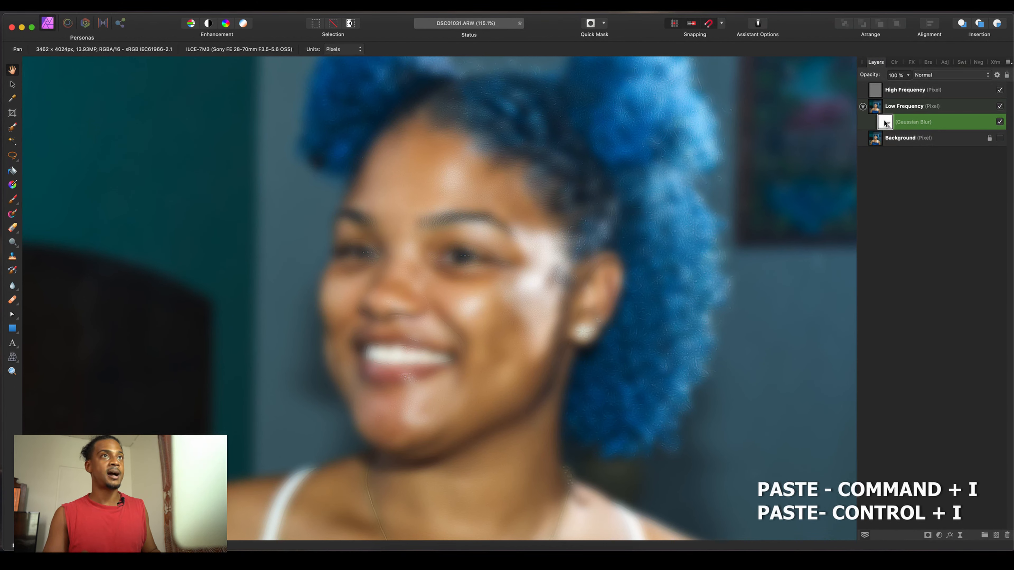
pyautogui.press('super+i')
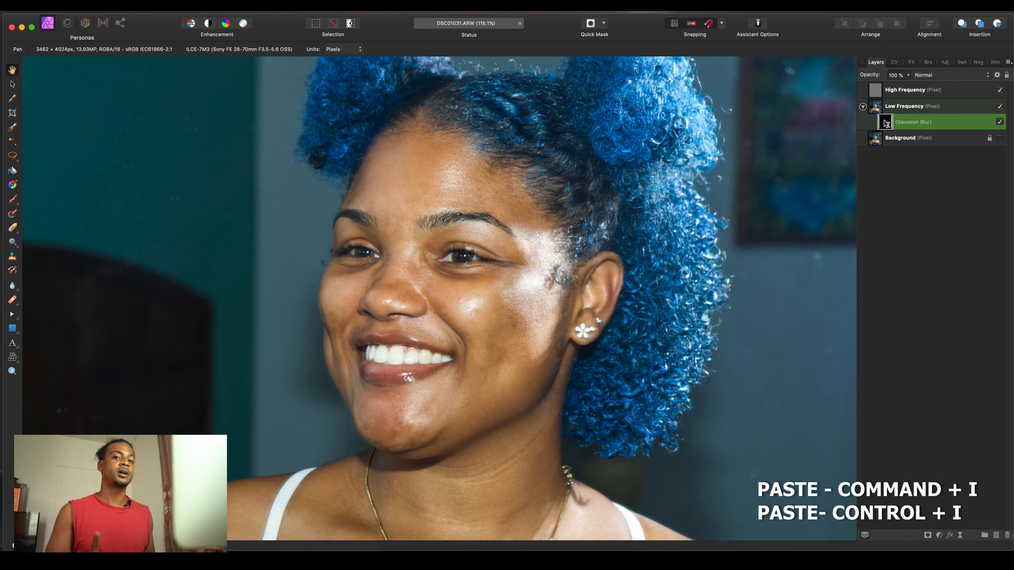
pyautogui.press('super+0')
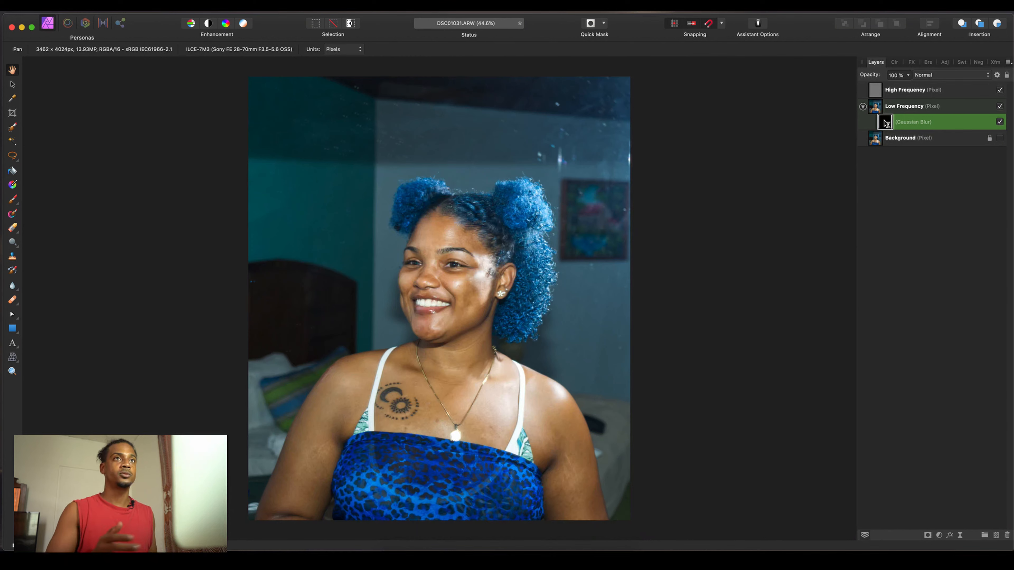
# Choose the soft 512 px Basic brush for the Paint Brush tool and set its opacity to 42%.
pyautogui.click(928, 63)
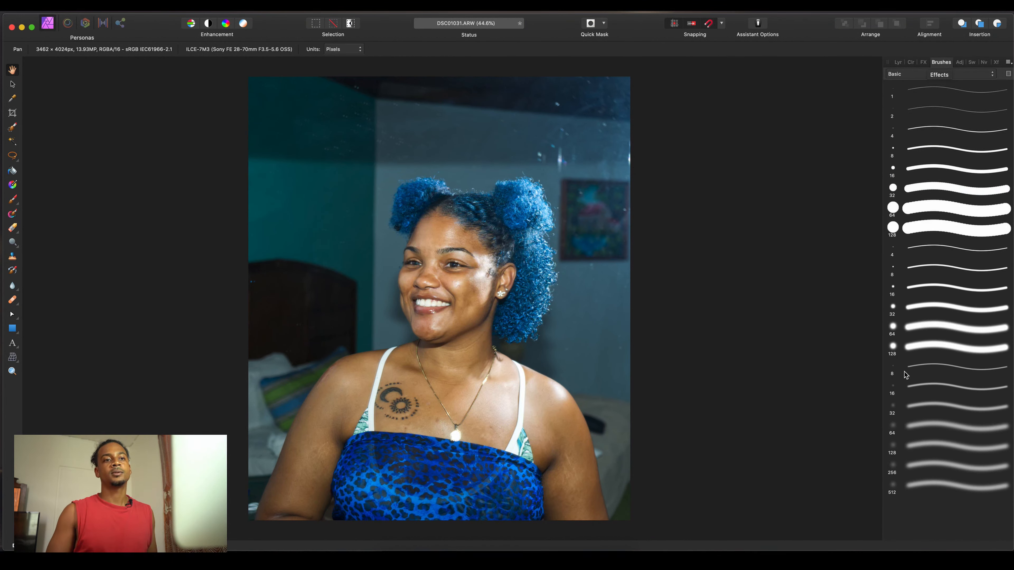
pyautogui.click(942, 483)
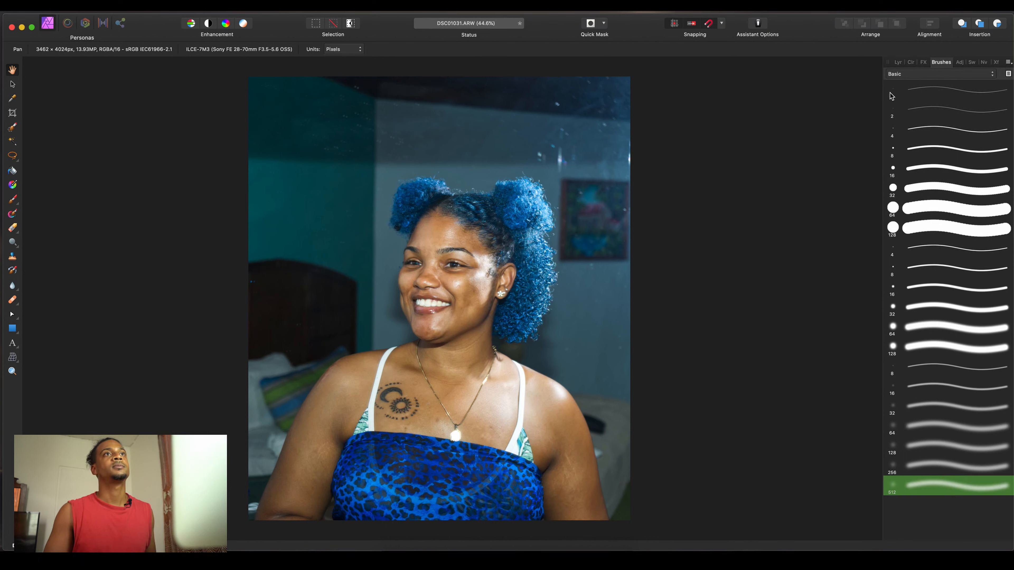
pyautogui.click(899, 63)
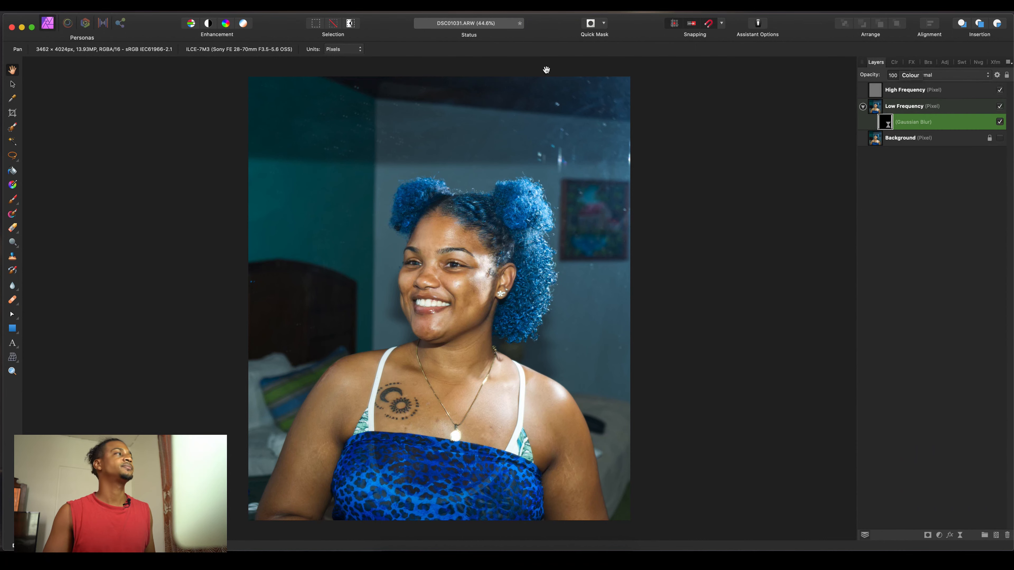
pyautogui.click(14, 199)
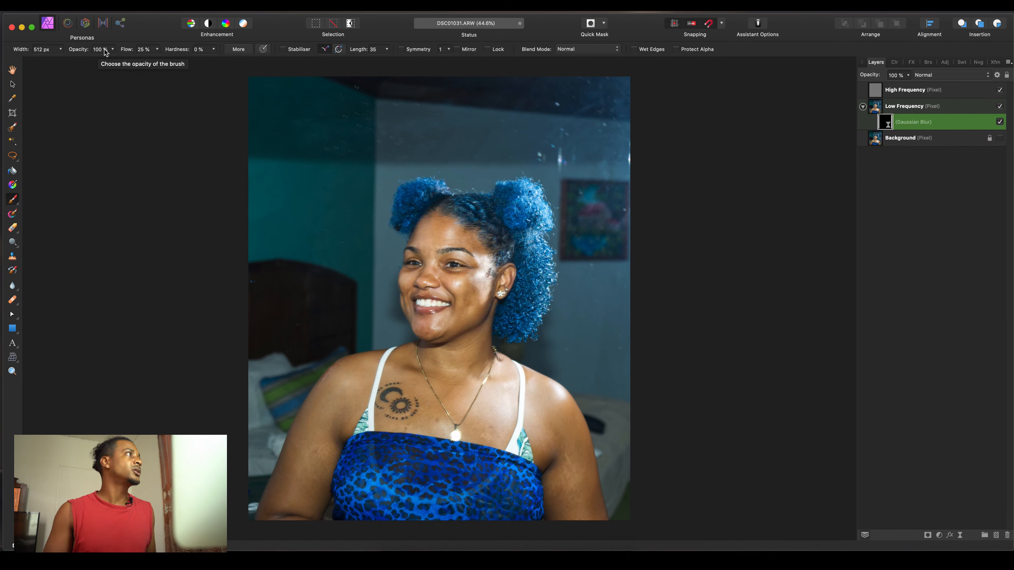
pyautogui.click(112, 51)
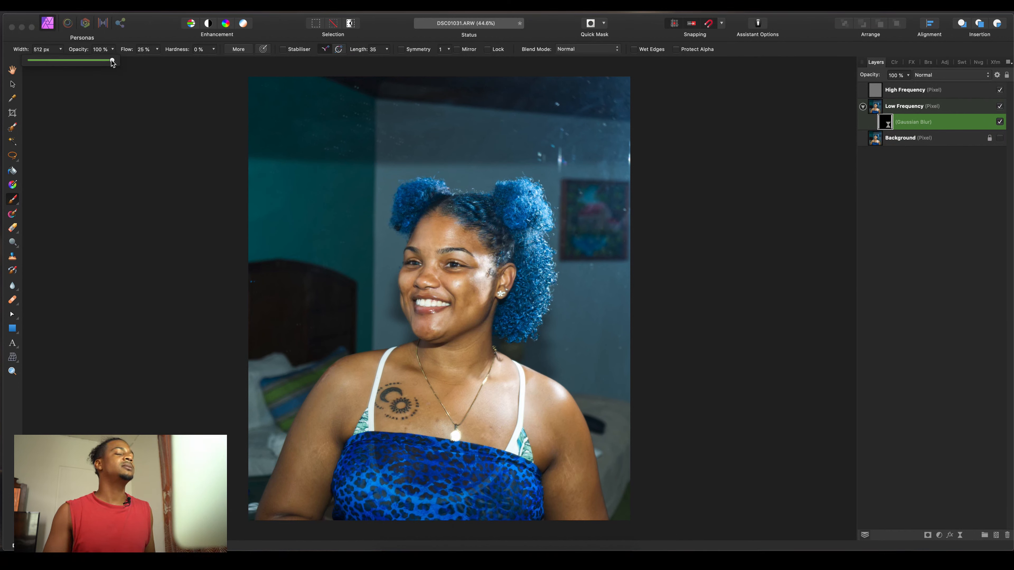
pyautogui.moveTo(112, 60); pyautogui.dragTo(64, 63)
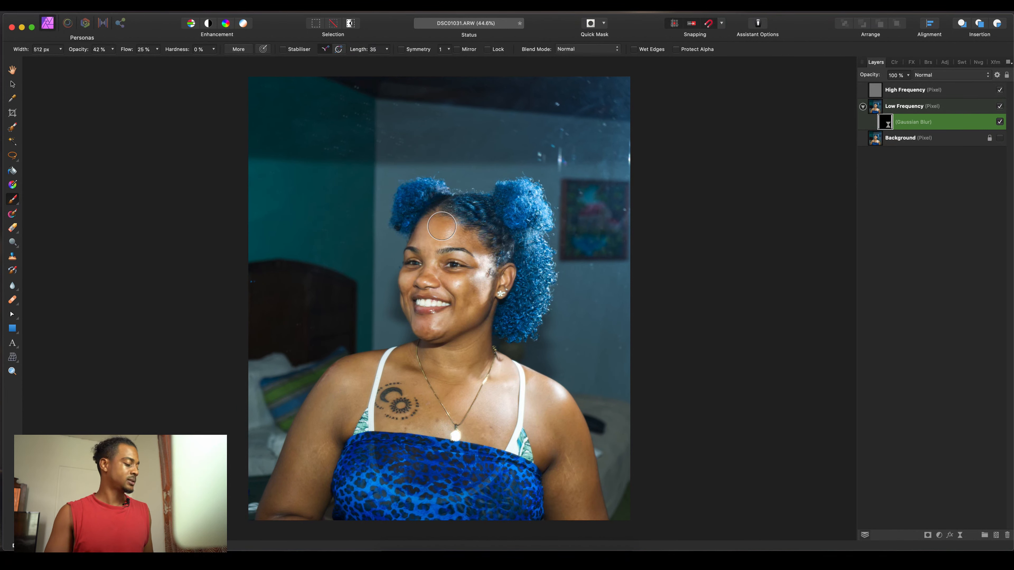
# Reduce the brush width to 193.1 px for painting on the face.
pyautogui.scroll(5, 441, 226)
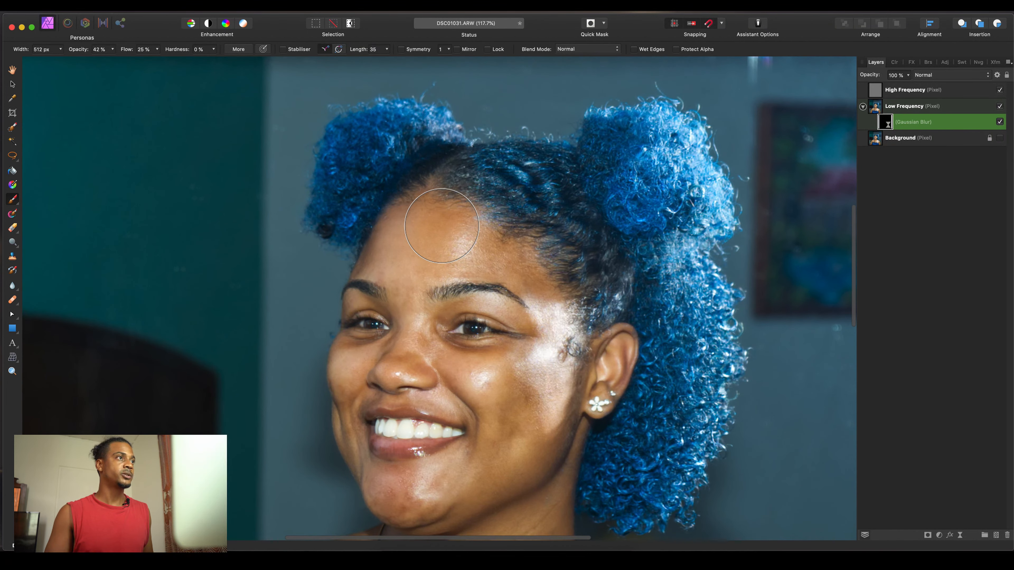
pyautogui.press('[')
pyautogui.press('[')
pyautogui.press('[')
pyautogui.press('[')
pyautogui.press('[')
pyautogui.press('[')
pyautogui.press('[')
pyautogui.press('[')
pyautogui.press('[')
pyautogui.press('[')
pyautogui.press('[')
pyautogui.press('[')
pyautogui.press('[')
pyautogui.press('[')
pyautogui.press('[')
pyautogui.press('[')
pyautogui.press('[')
pyautogui.press('[')
pyautogui.press('[')
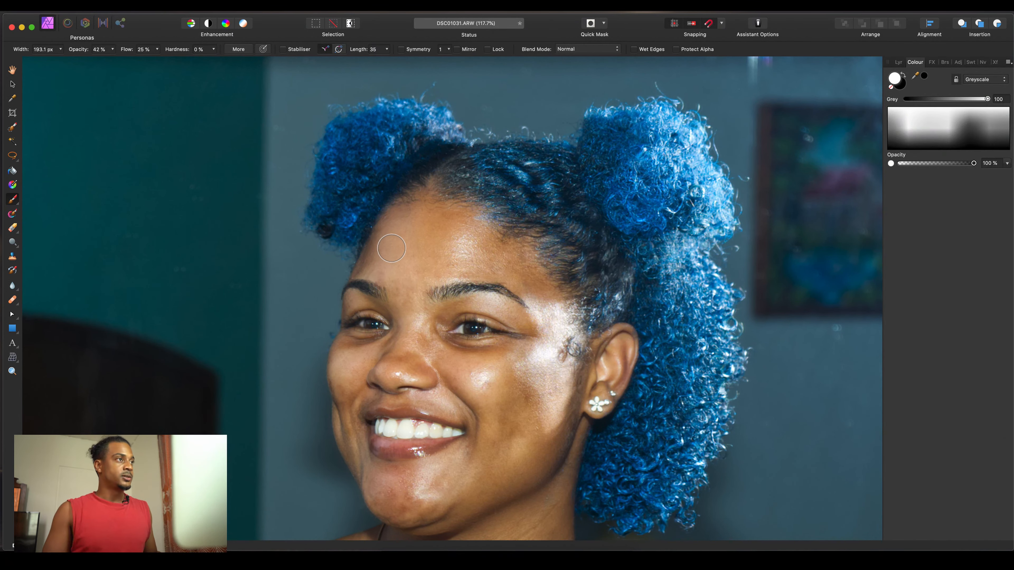
# Enlarge the brush width to 245.6 px over the forehead highlight.
pyautogui.scroll(5, 393, 248)
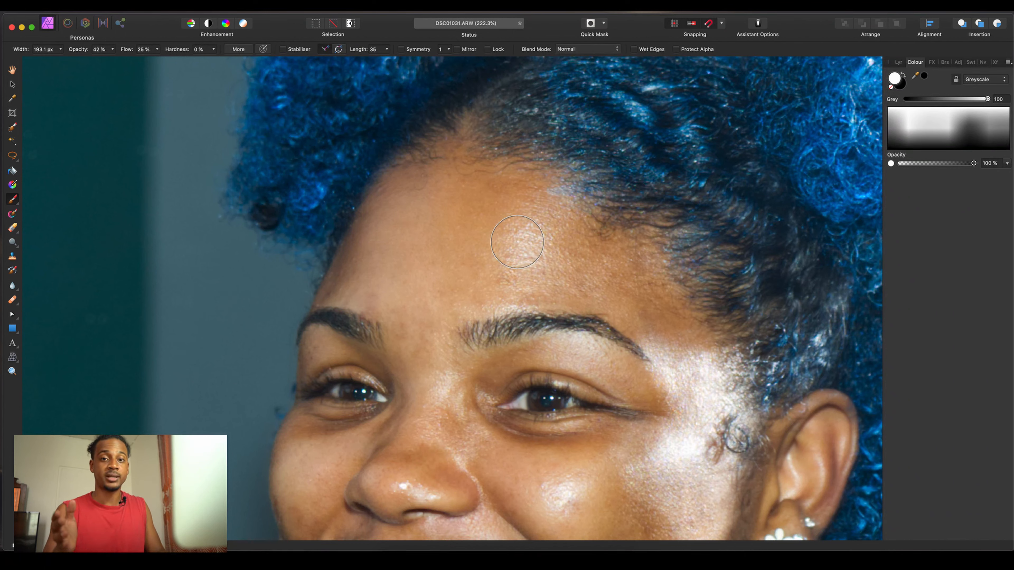
pyautogui.press('[')
pyautogui.press('[')
pyautogui.press('[')
pyautogui.press('[')
pyautogui.press('[')
pyautogui.press('[')
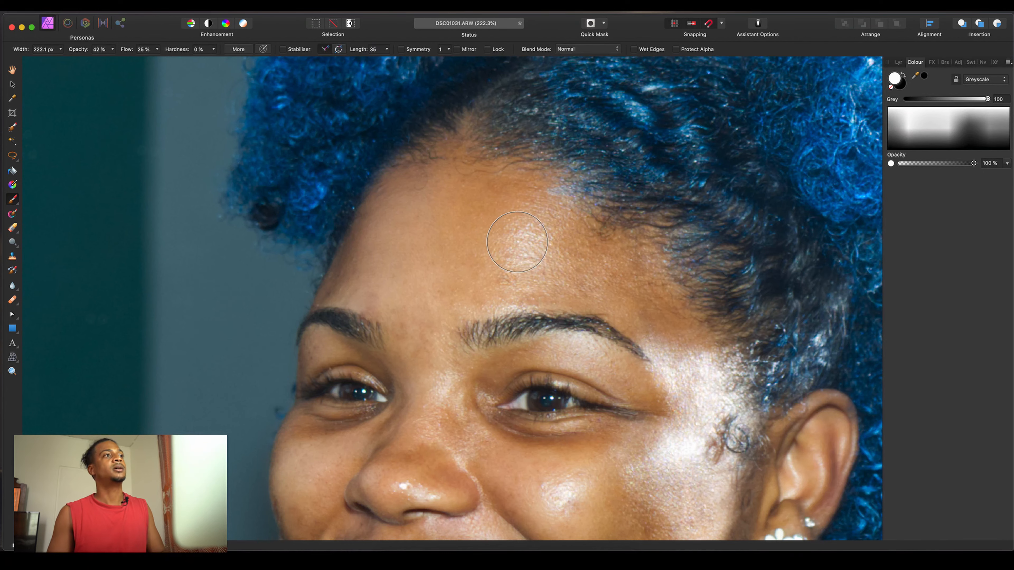
pyautogui.press(']')
pyautogui.press(']')
pyautogui.press(']')
pyautogui.press(']')
pyautogui.press(']')
pyautogui.press(']')
pyautogui.press(']')
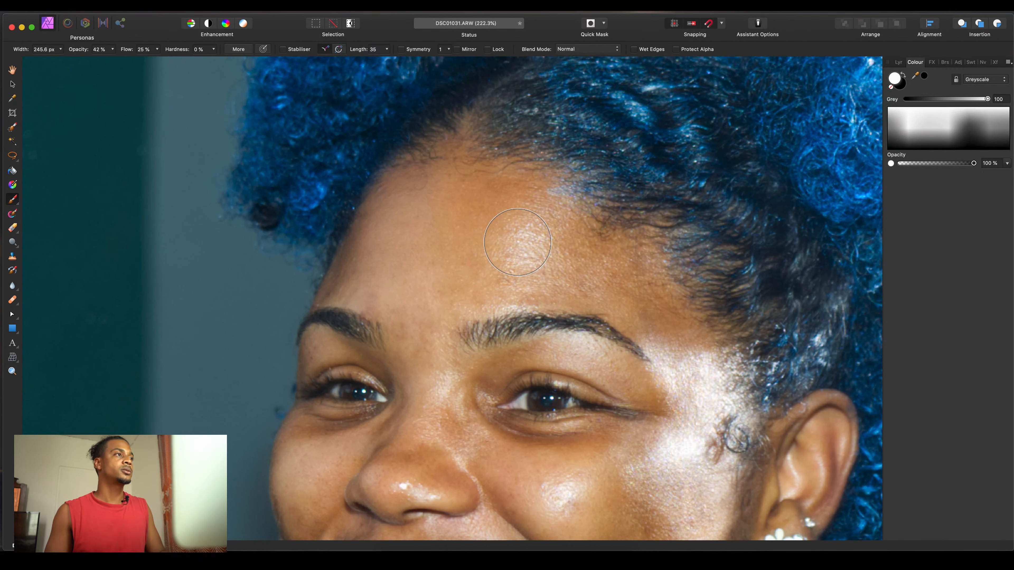
# Reduce the brush width to 92.6 px and paint the blur in on the forehead above the left eyebrow.
pyautogui.hscroll(-5, 517, 242)
pyautogui.press('[')
pyautogui.press('[')
pyautogui.press('[')
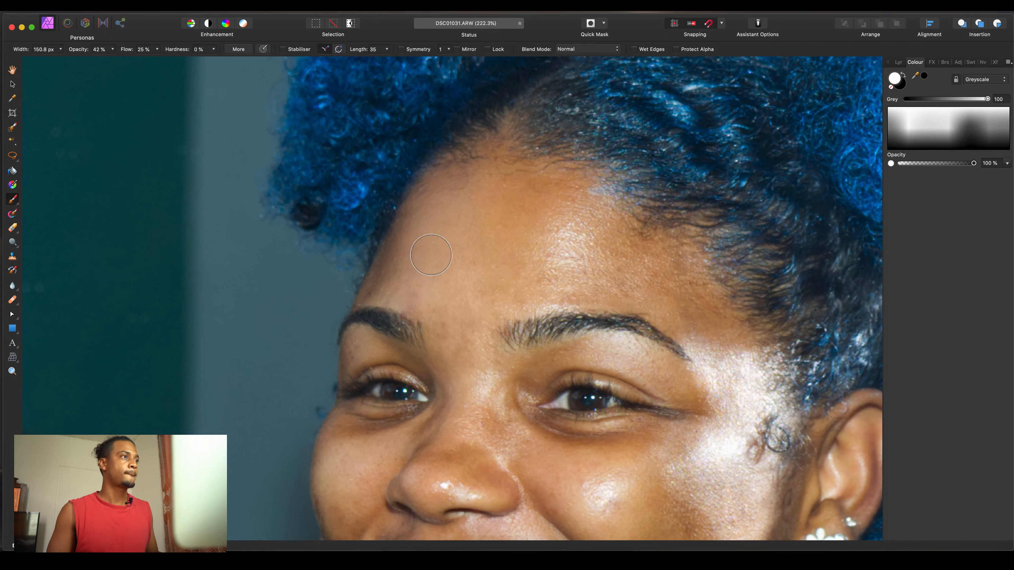
pyautogui.press('[')
pyautogui.press('[')
pyautogui.press('[')
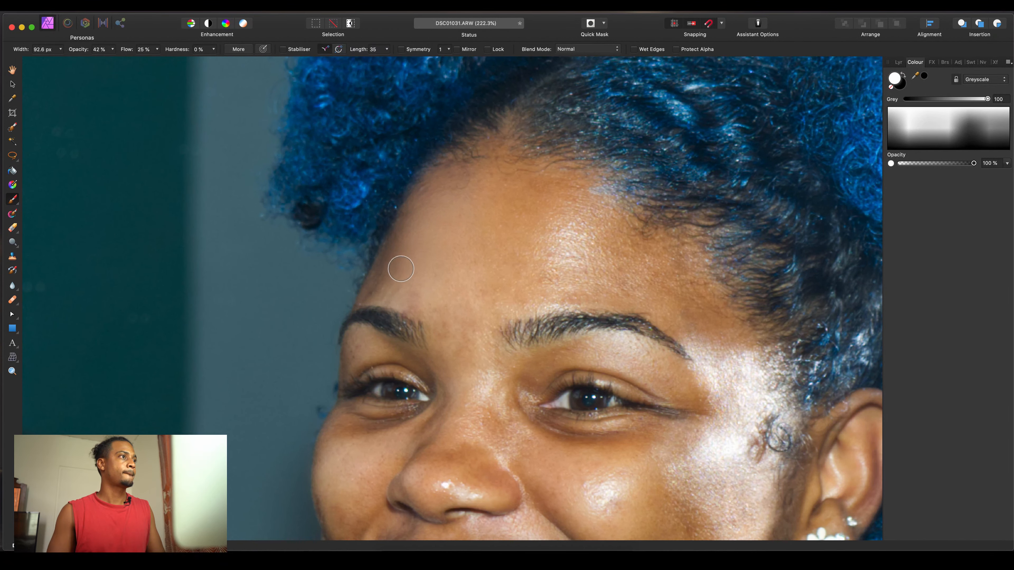
# Paint the blur in across the forehead from the left temple to the skin between the eyebrows, with a brush about 84.8 px wide.
pyautogui.press('[')
pyautogui.scroll(2, 402, 272)
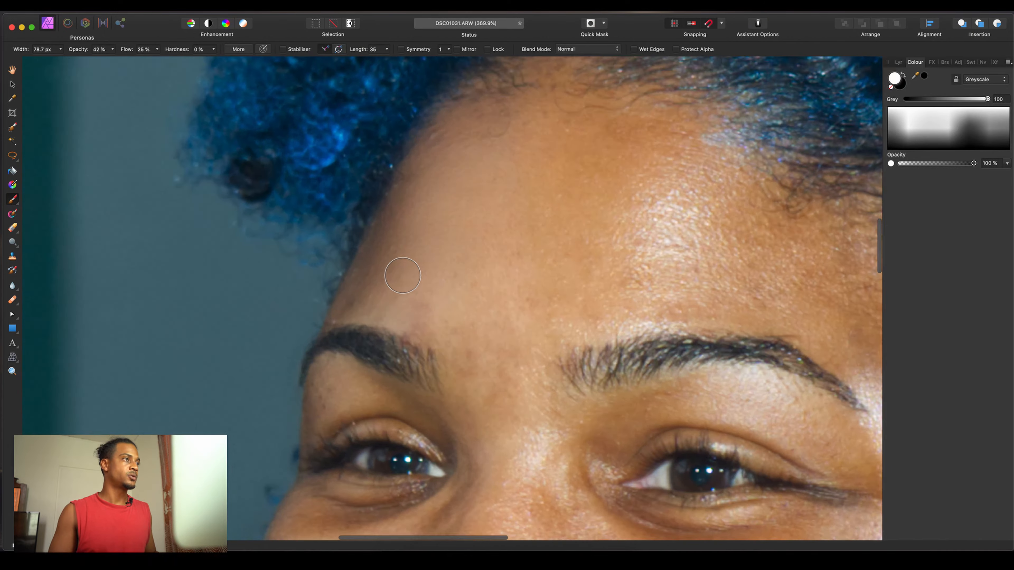
pyautogui.scroll(3, 403, 275)
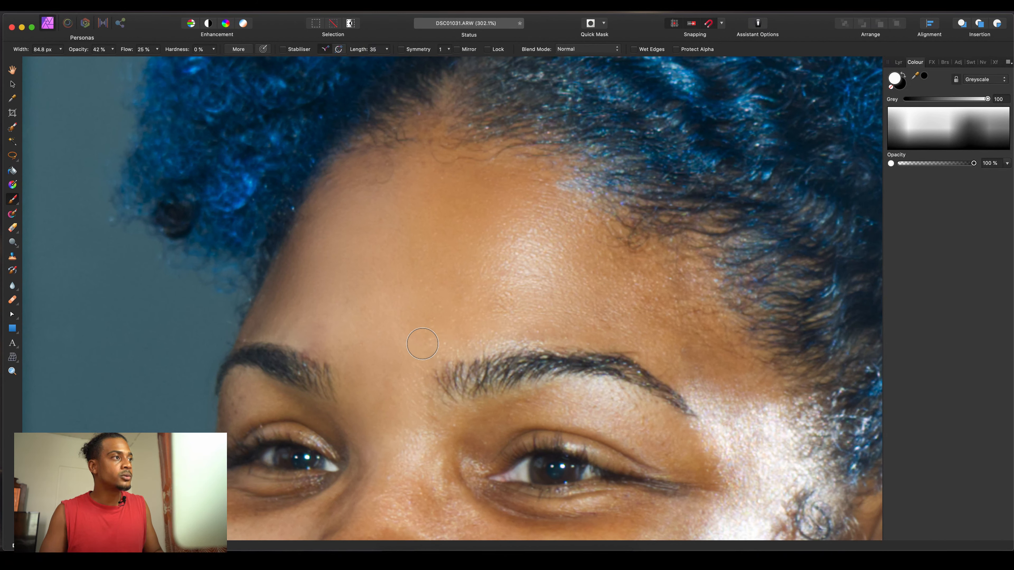
# Smooth the forehead above the right eyebrow and the skin below both eyebrows, narrowing the brush to 50.9 px.
pyautogui.scroll(5, 492, 332)
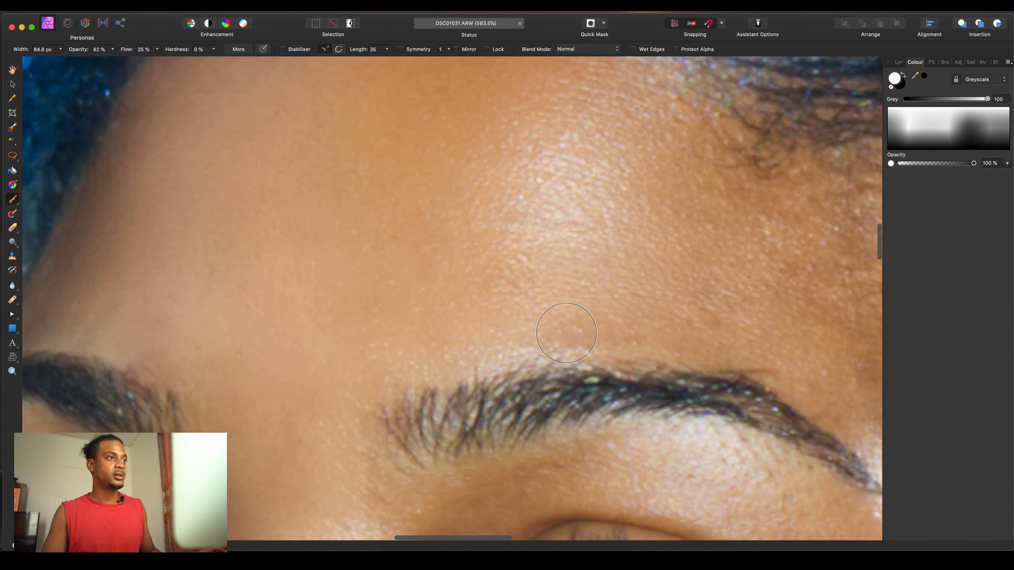
pyautogui.press('[')
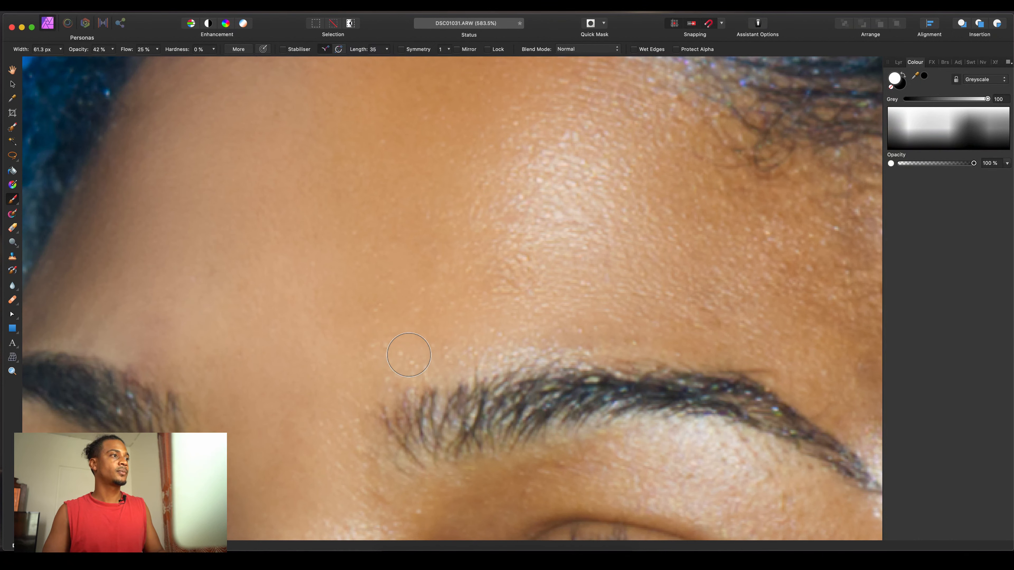
pyautogui.scroll(-5, 407, 350)
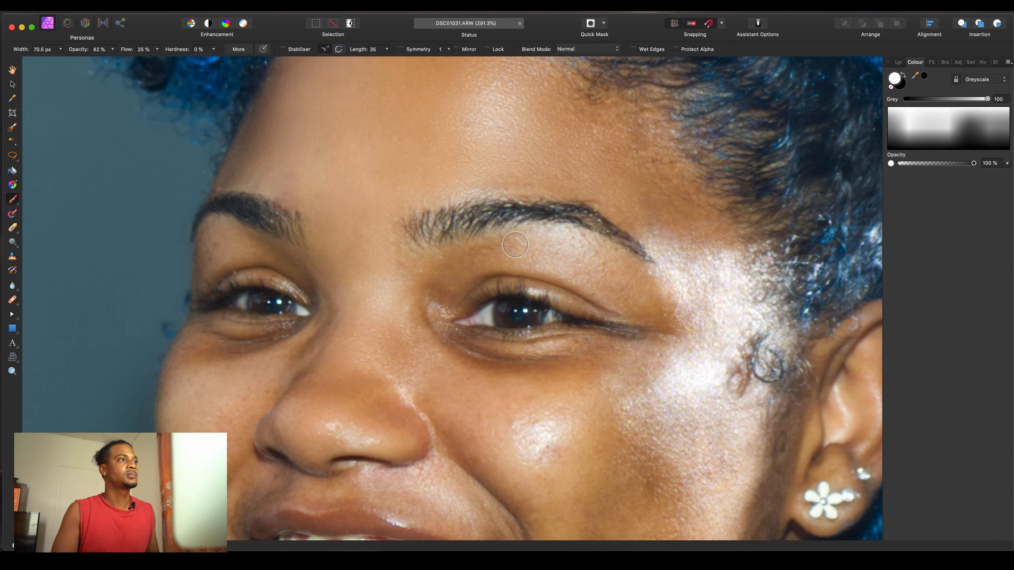
pyautogui.press('[')
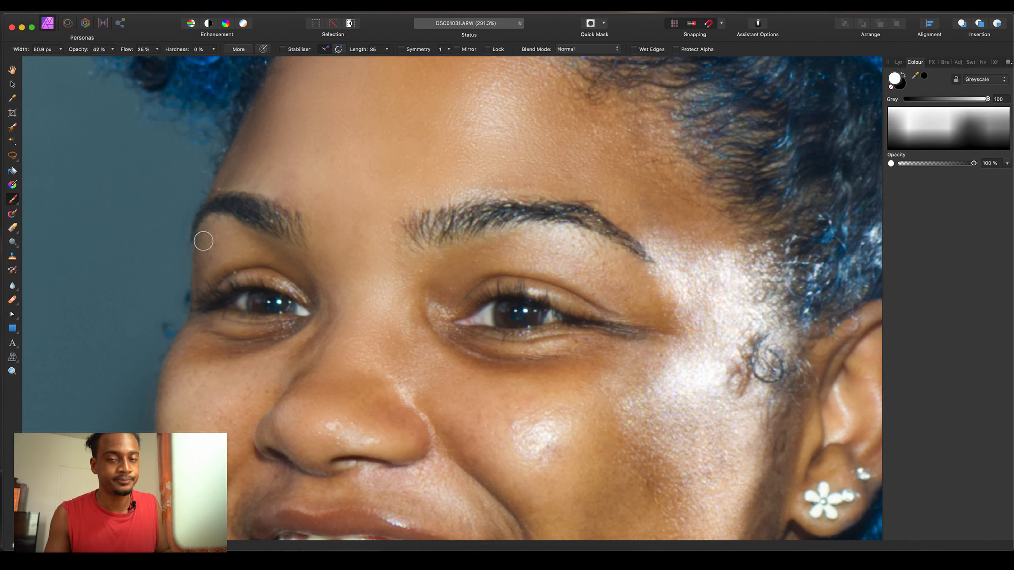
# Widen the brush to 97.9 px and paint the blur in on the cheek below the right eye.
pyautogui.press(']')
pyautogui.press(']')
pyautogui.press(']')
pyautogui.press(']')
pyautogui.press(']')
pyautogui.press(']')
pyautogui.scroll(-5, 328, 266)
pyautogui.scroll(8, 443, 368)
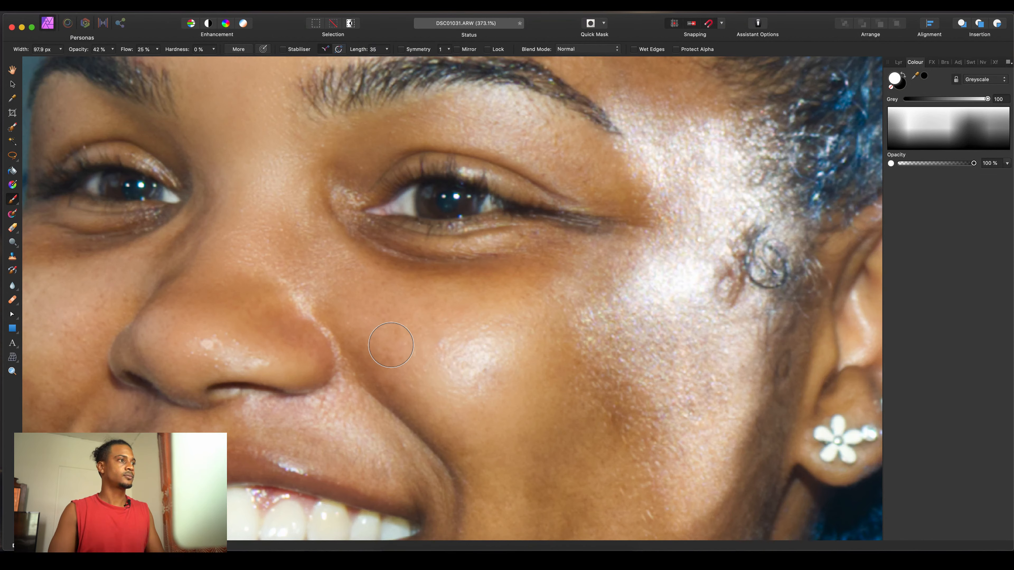
# Widen the brush to 148.9 px and smooth the right cheek beside the smile line.
pyautogui.scroll(-5, 577, 396)
pyautogui.press('[')
pyautogui.press('[')
pyautogui.press('[')
pyautogui.press('[')
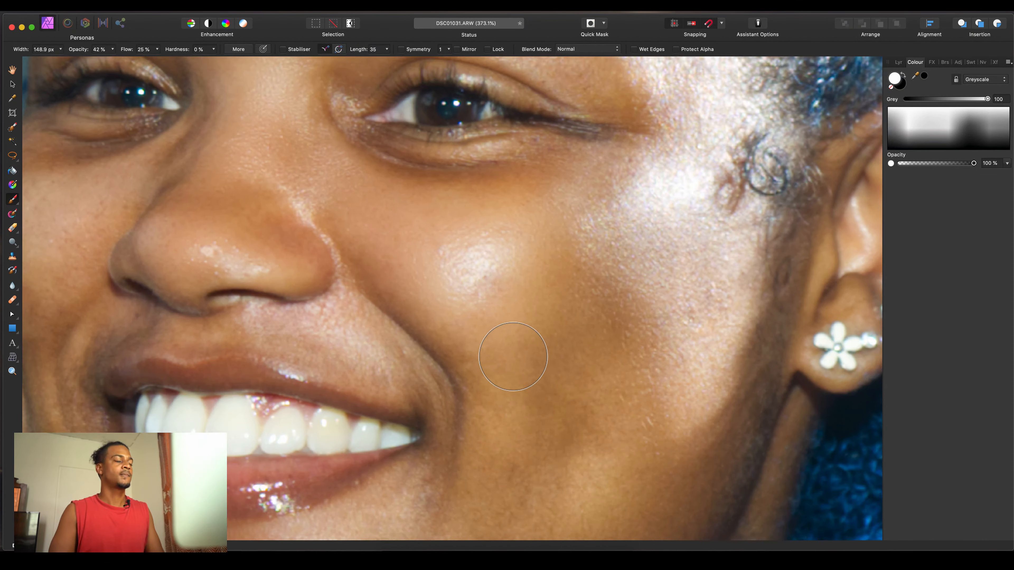
# Set the brush width to 115.5 px and paint the blur in on the lower right cheek and jaw.
pyautogui.scroll(-4, 479, 387)
pyautogui.press(']')
pyautogui.press(']')
pyautogui.press(']')
pyautogui.press(']')
pyautogui.press(']')
pyautogui.press(']')
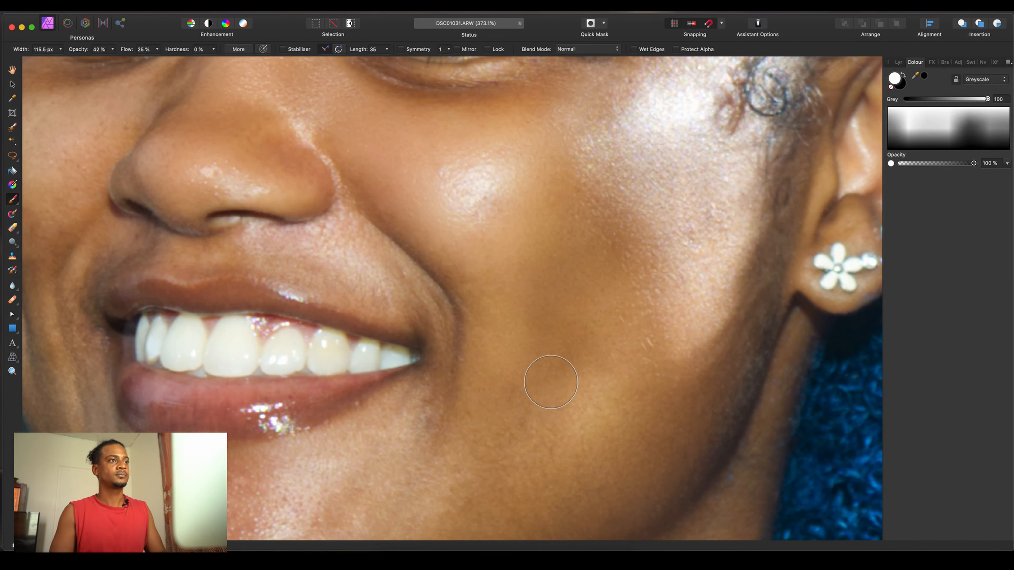
pyautogui.scroll(-3, 631, 372)
pyautogui.scroll(-2, 568, 400)
pyautogui.scroll(6, 443, 210)
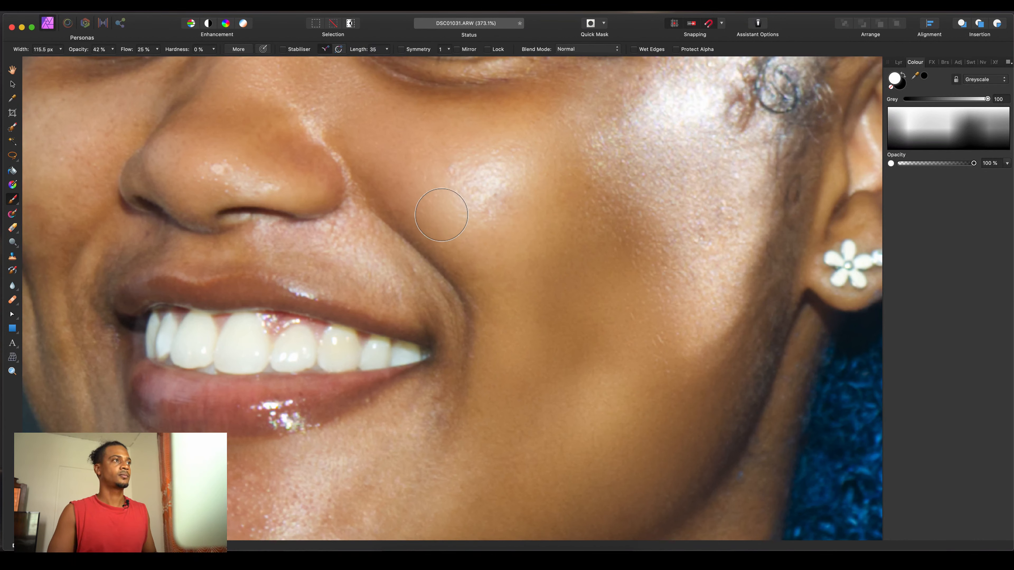
# Reduce the brush width to 51.3 px and paint the blur in on the skin below the left eye.
pyautogui.scroll(6, 442, 204)
pyautogui.hscroll(-10, 442, 204)
pyautogui.press('[')
pyautogui.press('[')
pyautogui.press('[')
pyautogui.press('[')
pyautogui.press('[')
pyautogui.press('[')
pyautogui.press('[')
pyautogui.scroll(-4, 336, 212)
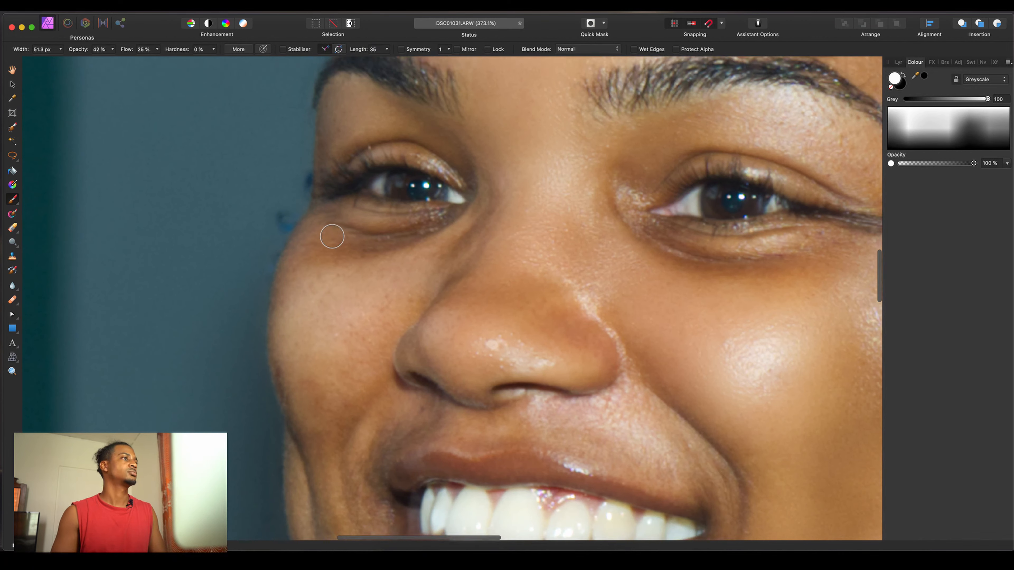
# Smooth the left cheek and the side of the jaw, narrowing the brush to 39.8 px along the face's edge.
pyautogui.press('[')
pyautogui.press('[')
pyautogui.press('[')
pyautogui.scroll(-3, 335, 340)
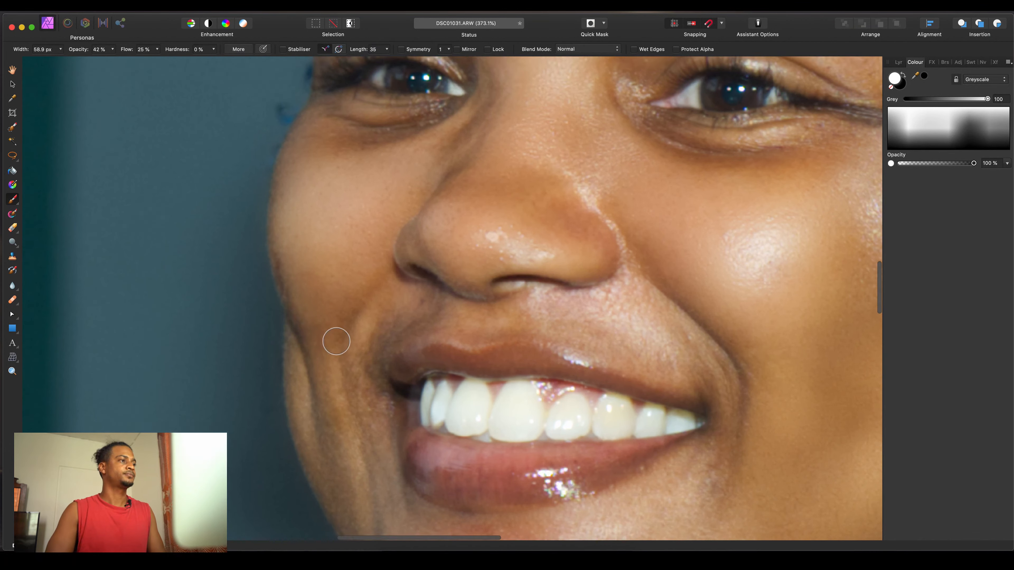
pyautogui.scroll(-5, 335, 391)
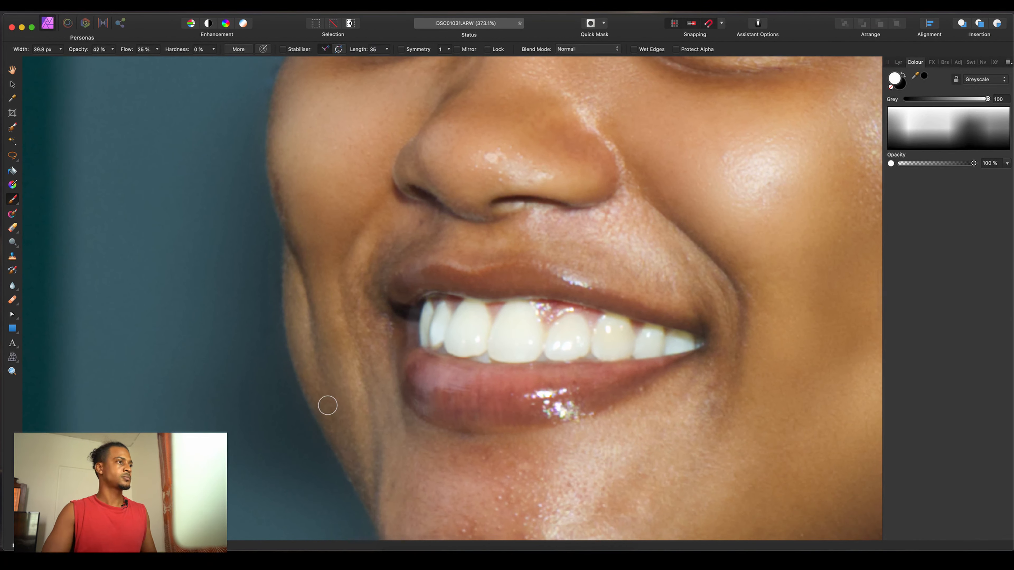
# Widen the brush to 65 px and paint the blur in on the chin below the lower lip.
pyautogui.press(']')
pyautogui.press(']')
pyautogui.press(']')
pyautogui.press(']')
pyautogui.press(']')
pyautogui.press(']')
pyautogui.scroll(-5, 486, 387)
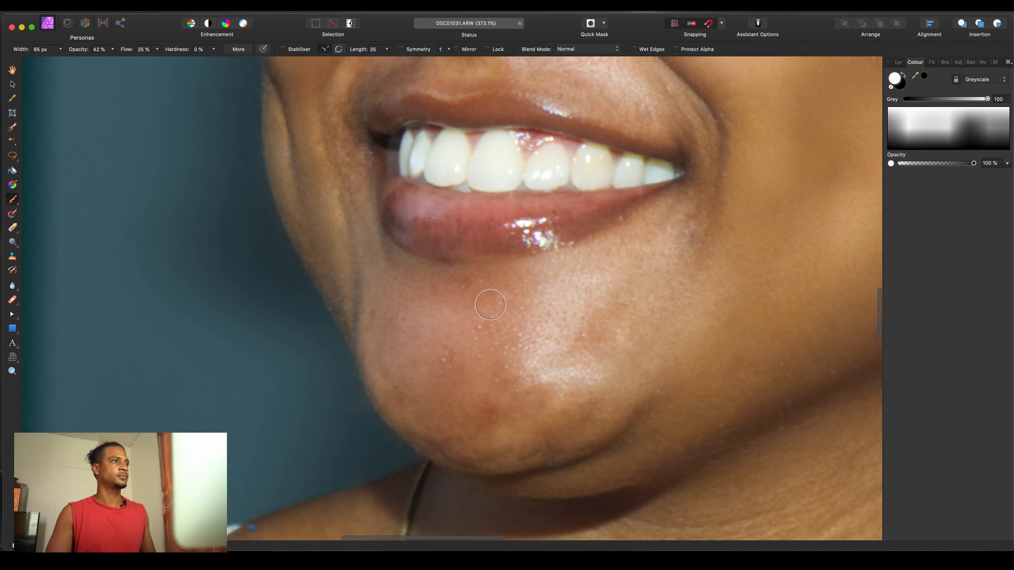
# Smooth the rest of the chin and the skin by the right mouth corner, ending with a 94.4 px brush.
pyautogui.press('[')
pyautogui.press('[')
pyautogui.press('[')
pyautogui.press('[')
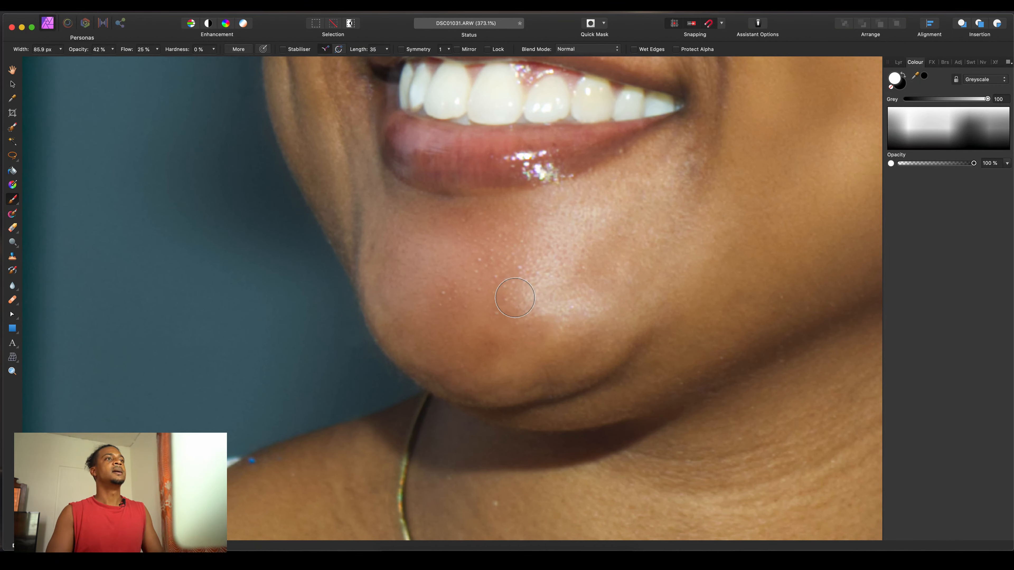
pyautogui.hscroll(2, 516, 295)
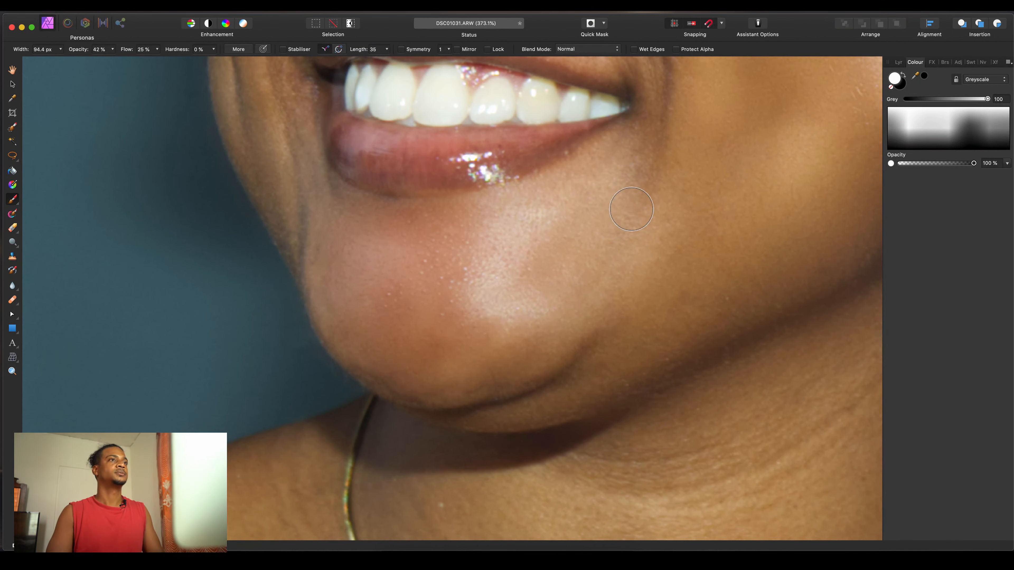
# Reduce the brush width to 48.2 px and paint the blur in on the upper lip area and beside the left mouth corner.
pyautogui.hscroll(3, 726, 146)
pyautogui.press('[')
pyautogui.press('[')
pyautogui.scroll(10, 631, 318)
pyautogui.hscroll(-4, 631, 318)
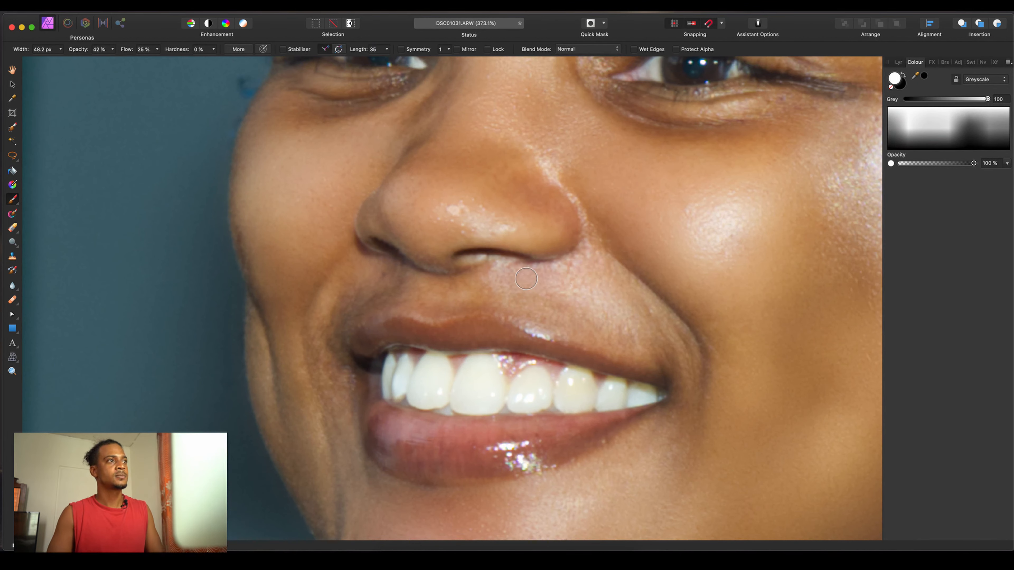
pyautogui.hscroll(-2, 632, 294)
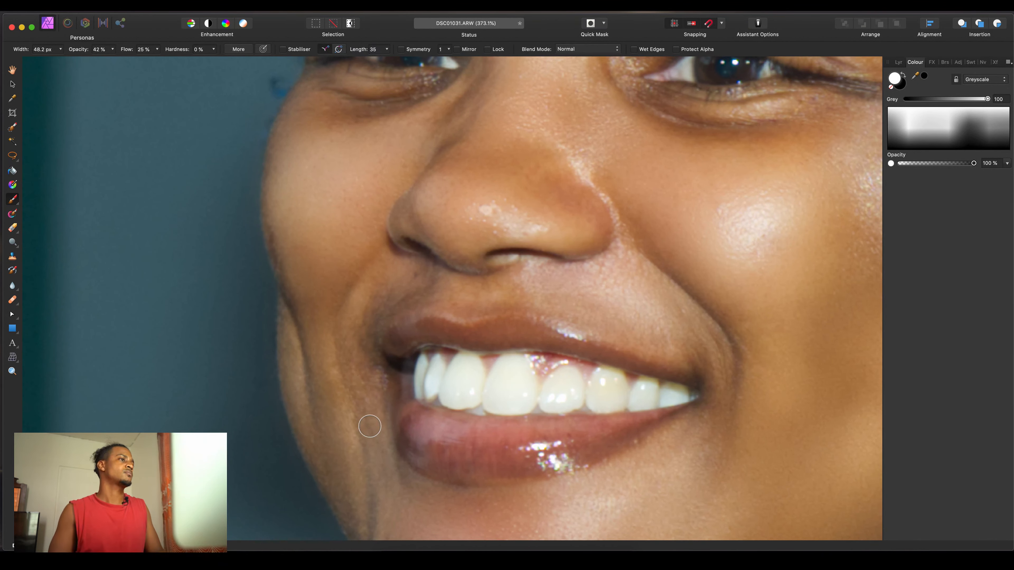
# Smooth the nose and its bridge up to the skin between the eyebrows, narrowing the brush to 41 px.
pyautogui.scroll(-1, 399, 279)
pyautogui.scroll(5, 471, 162)
pyautogui.scroll(-1, 443, 252)
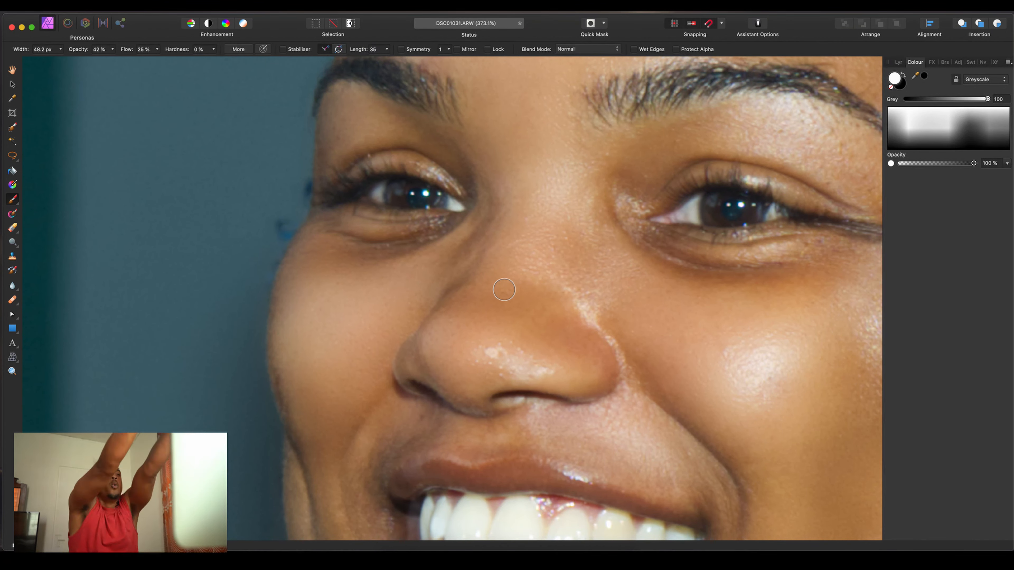
pyautogui.press('[')
pyautogui.scroll(3, 335, 165)
pyautogui.hscroll(3, 334, 165)
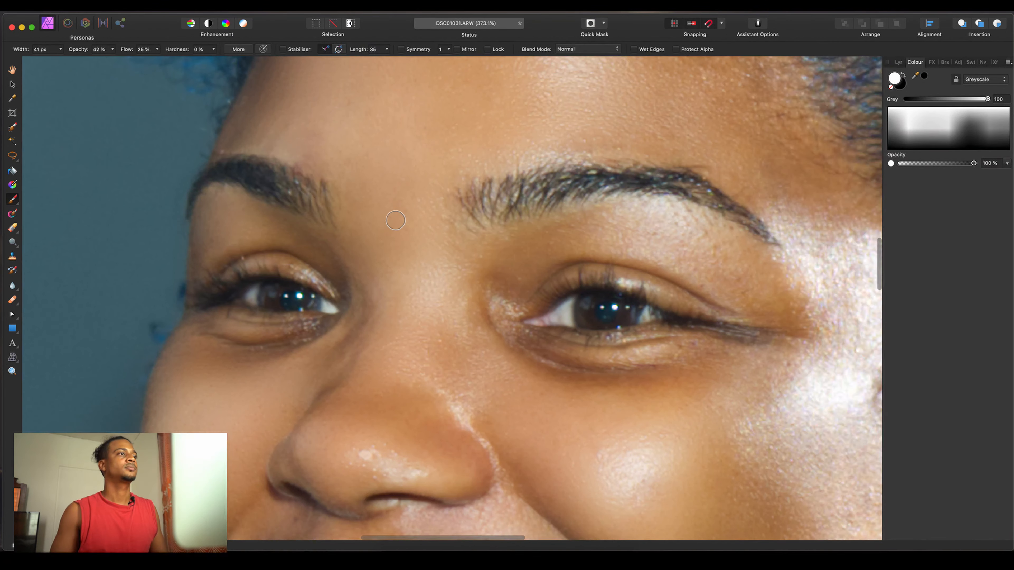
# Paint the blur in below the right eye and out to its outer corner, with the brush at 38.3 px.
pyautogui.scroll(-9, 326, 155)
pyautogui.scroll(-4, 473, 258)
pyautogui.scroll(6, 359, 273)
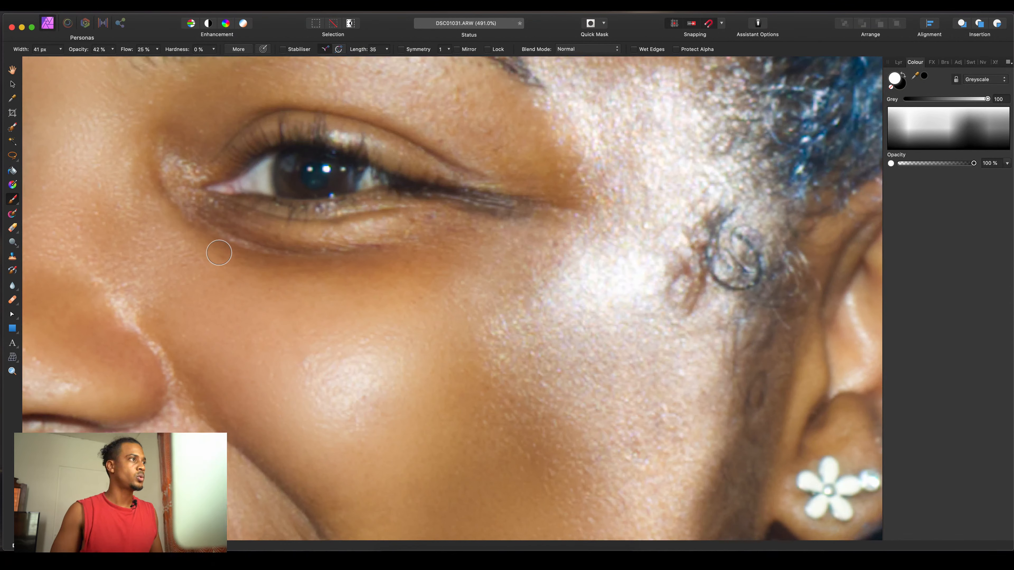
pyautogui.press('[')
pyautogui.press('[')
pyautogui.press('[')
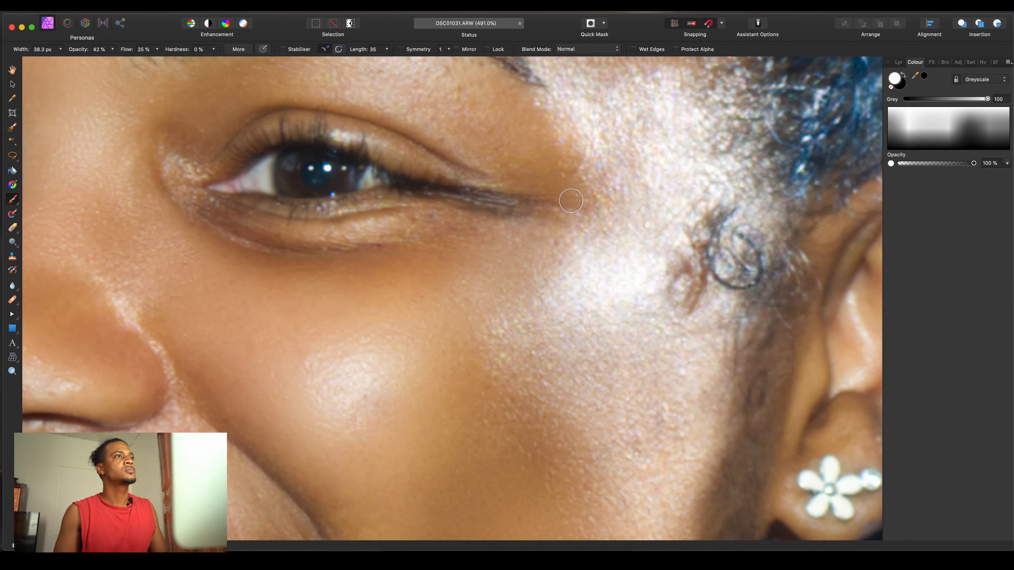
# Touch up the blur mask along the forehead near the hairline, ending with a 21.5 px brush.
pyautogui.hscroll(-8, 408, 224)
pyautogui.press(']')
pyautogui.press(']')
pyautogui.hscroll(-4, 509, 136)
pyautogui.press(']')
pyautogui.press(']')
pyautogui.scroll(7, 425, 212)
pyautogui.hscroll(2, 425, 213)
pyautogui.press(']')
pyautogui.scroll(6, 394, 140)
pyautogui.hscroll(5, 394, 140)
pyautogui.press('[')
pyautogui.press('[')
pyautogui.press('[')
pyautogui.hscroll(-2, 255, 204)
pyautogui.scroll(-1, 255, 205)
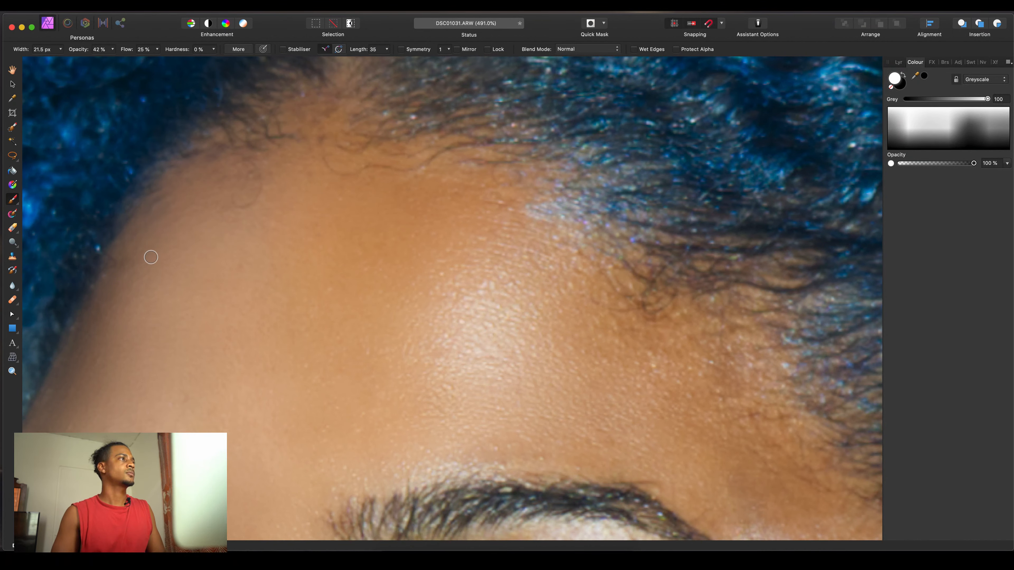
# Set the brush width to 32 px and refine the blur mask on the chin and lower jaw.
pyautogui.press('super+0')
pyautogui.scroll(10, 454, 317)
pyautogui.scroll(-4, 454, 318)
pyautogui.hscroll(-4, 455, 317)
pyautogui.press(']')
pyautogui.press(']')
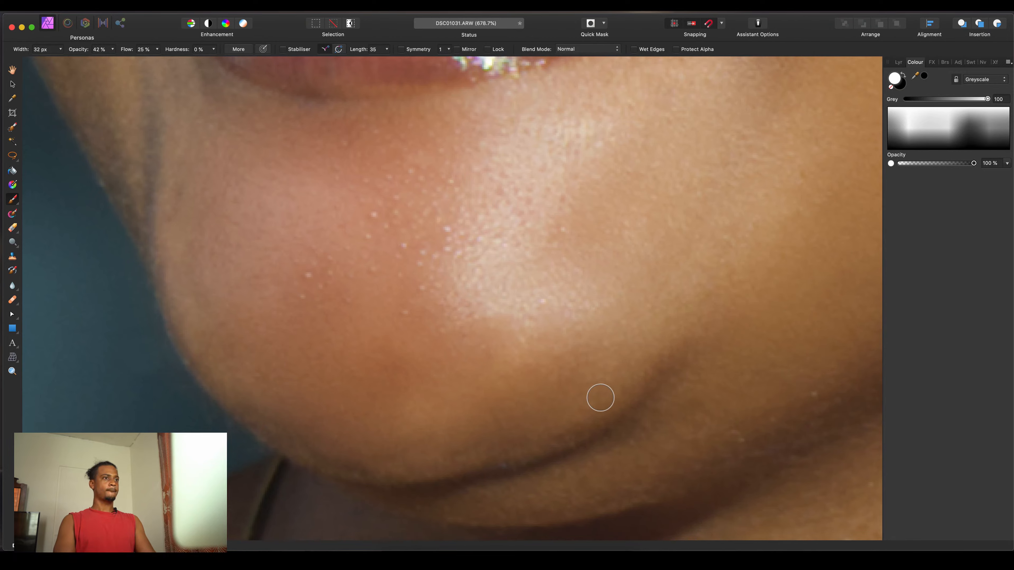
# Touch up the blur between the upper lip and the right smile line.
pyautogui.hscroll(-4, 632, 366)
pyautogui.scroll(4, 632, 367)
pyautogui.scroll(6, 715, 342)
pyautogui.hscroll(6, 615, 243)
pyautogui.press(']')
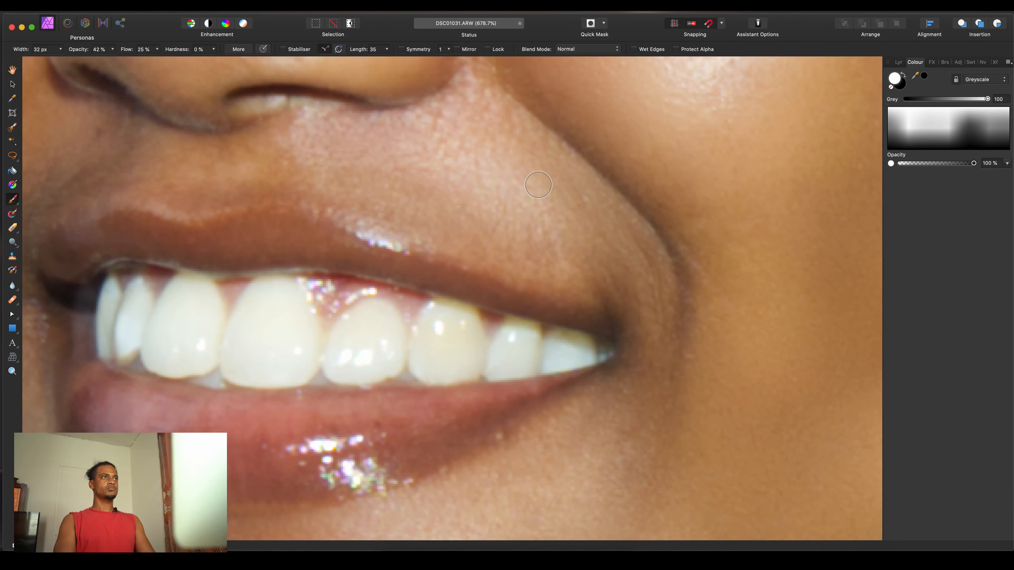
# Refine the blur on the nose and its bridge with a 36.8 px brush.
pyautogui.scroll(3, 437, 251)
pyautogui.hscroll(-1, 437, 250)
pyautogui.hscroll(-2, 437, 250)
pyautogui.scroll(5, 437, 250)
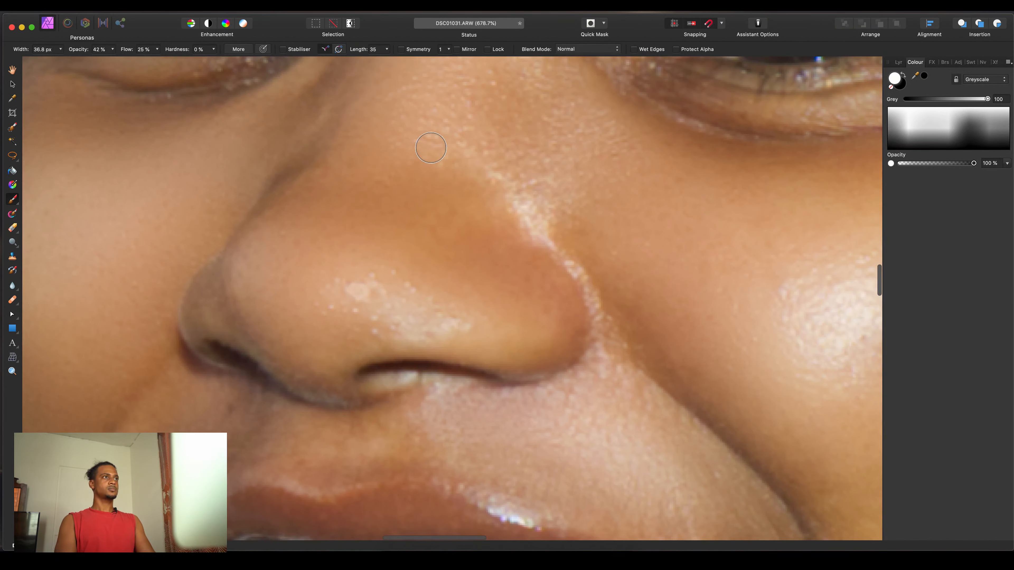
pyautogui.scroll(5, 282, 288)
pyautogui.hscroll(-6, 359, 291)
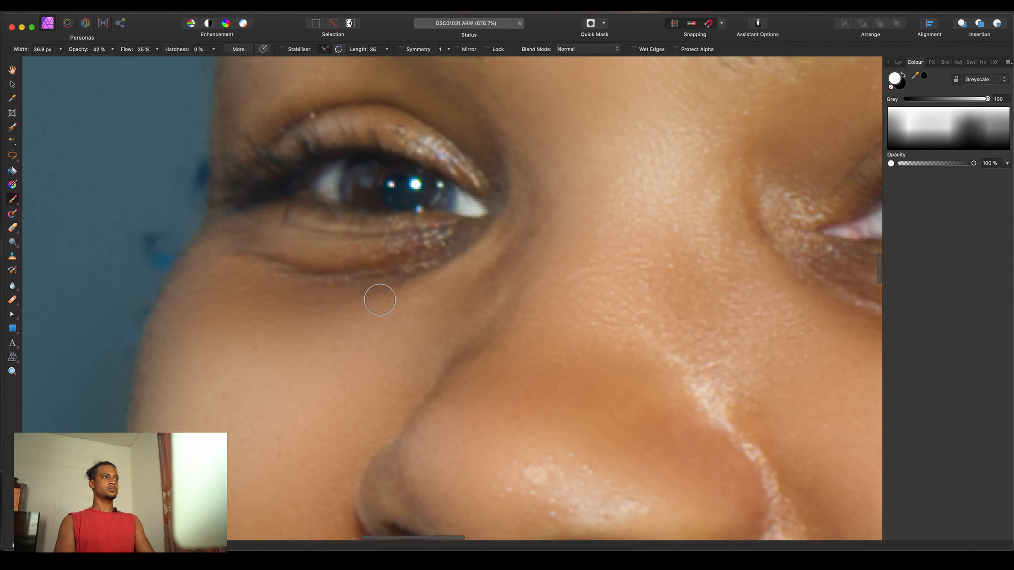
# Refine the blur below the left eye and between the eyebrows, with the brush at 36.2 px.
pyautogui.press('[')
pyautogui.press('[')
pyautogui.press(']')
pyautogui.press(']')
pyautogui.scroll(5, 538, 286)
pyautogui.hscroll(1, 539, 285)
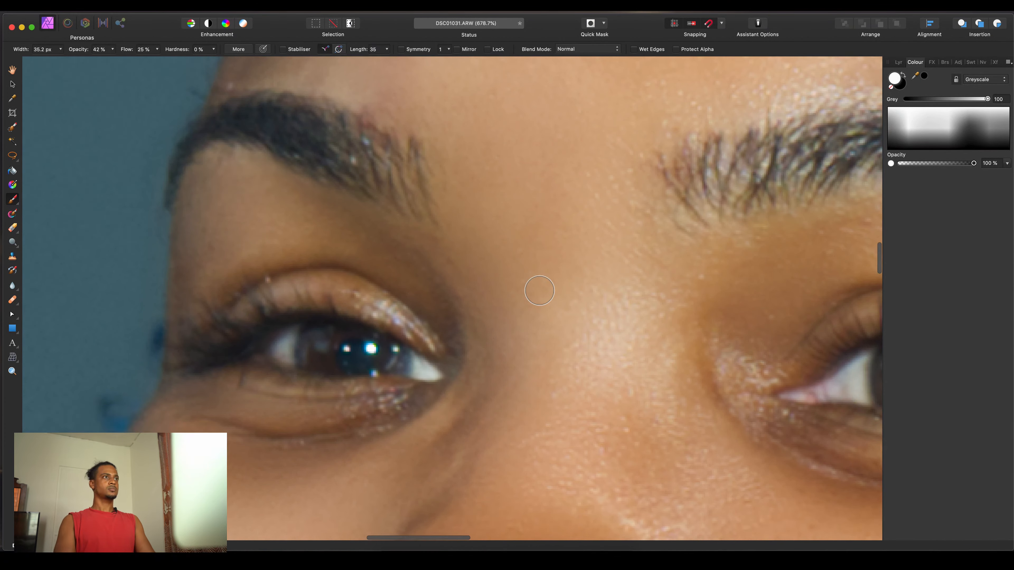
# Widen the brush to 53.5 px and touch up the skin around the right eyebrow and its outer end.
pyautogui.hscroll(5, 463, 313)
pyautogui.press(']')
pyautogui.hscroll(5, 463, 313)
pyautogui.scroll(3, 463, 313)
pyautogui.hscroll(2, 463, 312)
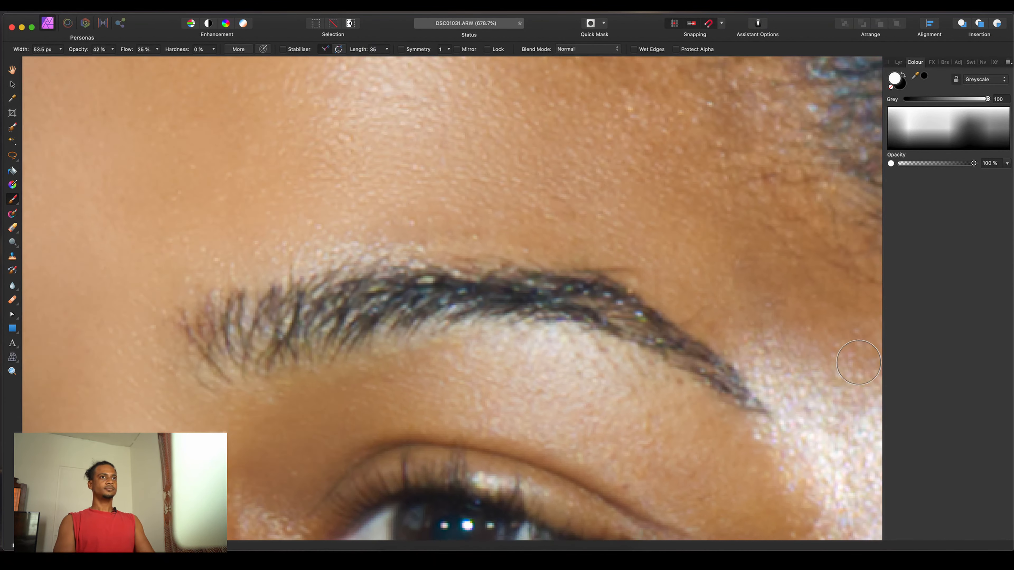
# Examine the smoothed skin up close around the eyebrow, cheek, smile line and nose, and check the whole retouched portrait.
pyautogui.scroll(-8, 463, 312)
pyautogui.scroll(5, 399, 429)
pyautogui.press(']')
pyautogui.scroll(-7, 399, 429)
pyautogui.scroll(3, 399, 429)
pyautogui.press('[')
pyautogui.press('[')
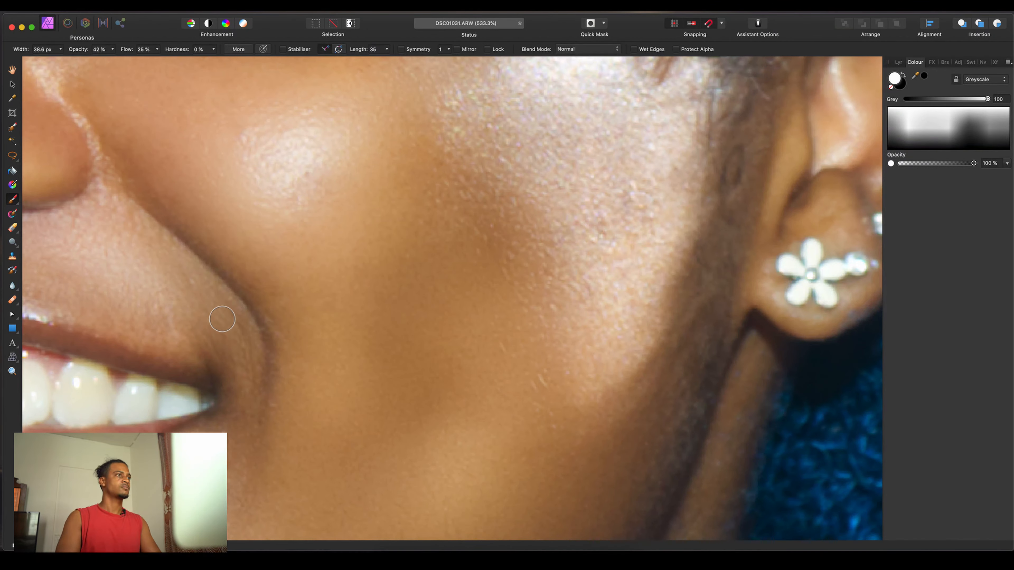
pyautogui.scroll(4, 301, 362)
pyautogui.hscroll(-6, 301, 362)
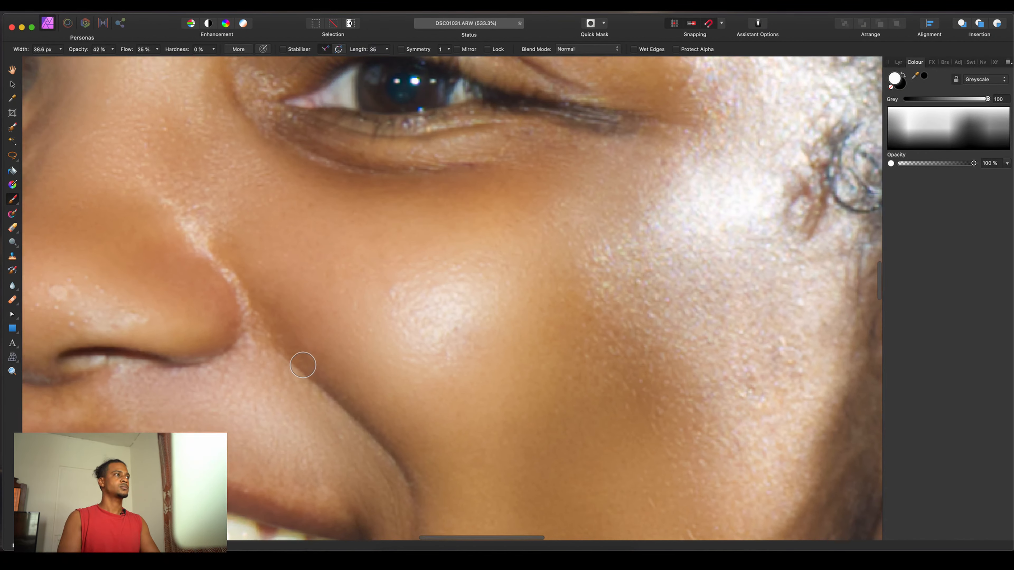
pyautogui.press('[')
pyautogui.press('super+0')
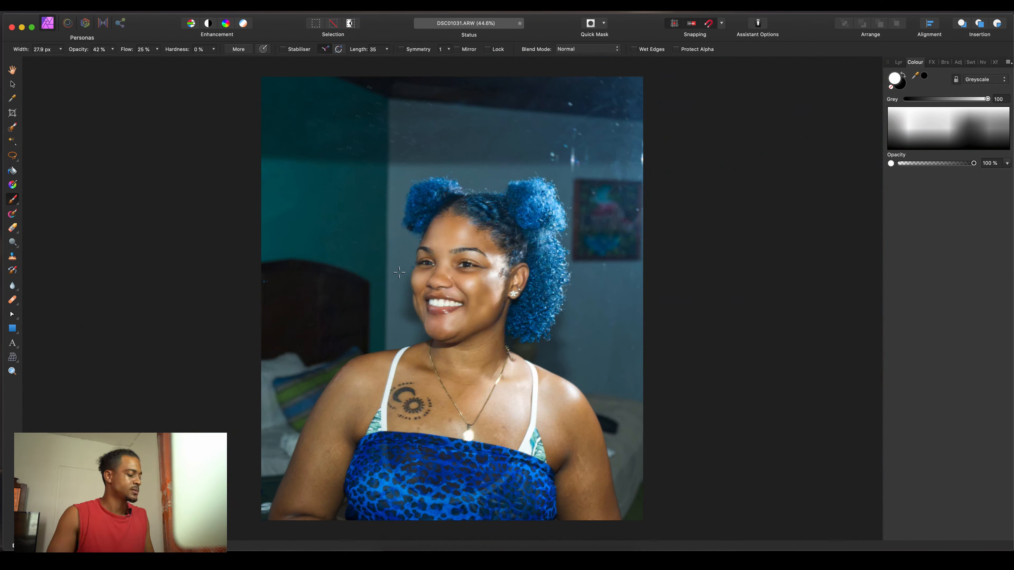
pyautogui.scroll(3, 399, 273)
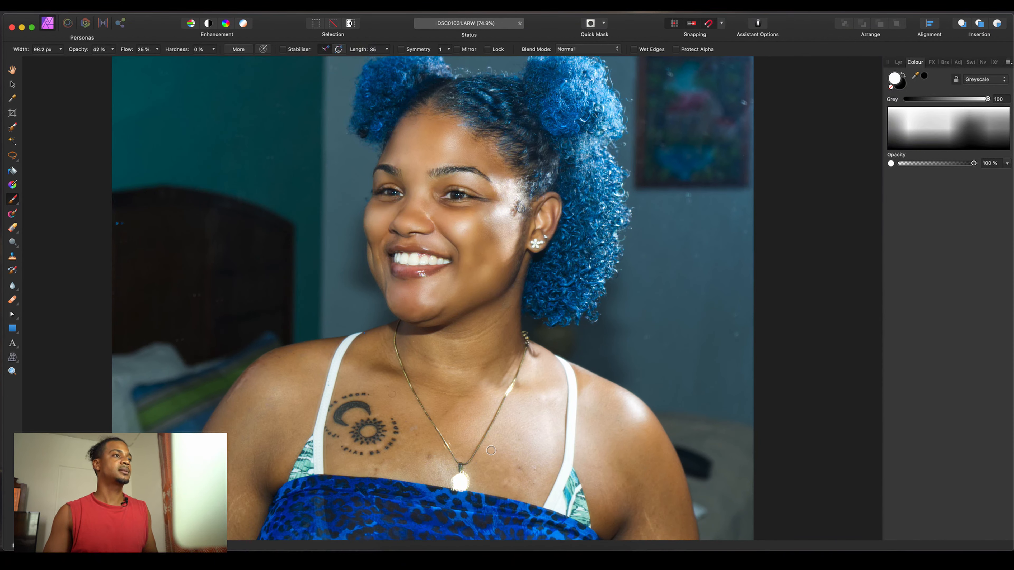
pyautogui.hscroll(-3, 491, 450)
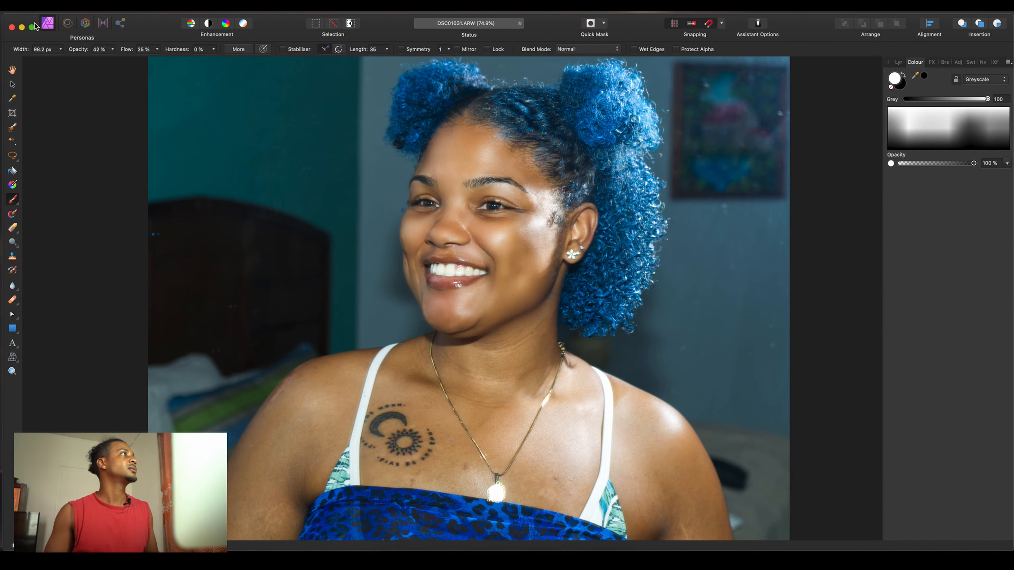
# Put the editor in split view beside the Tutorial Image folder in Finder and preview the original DSC01031.ARW.
pyautogui.moveTo(33, 27)
pyautogui.click(56, 58)
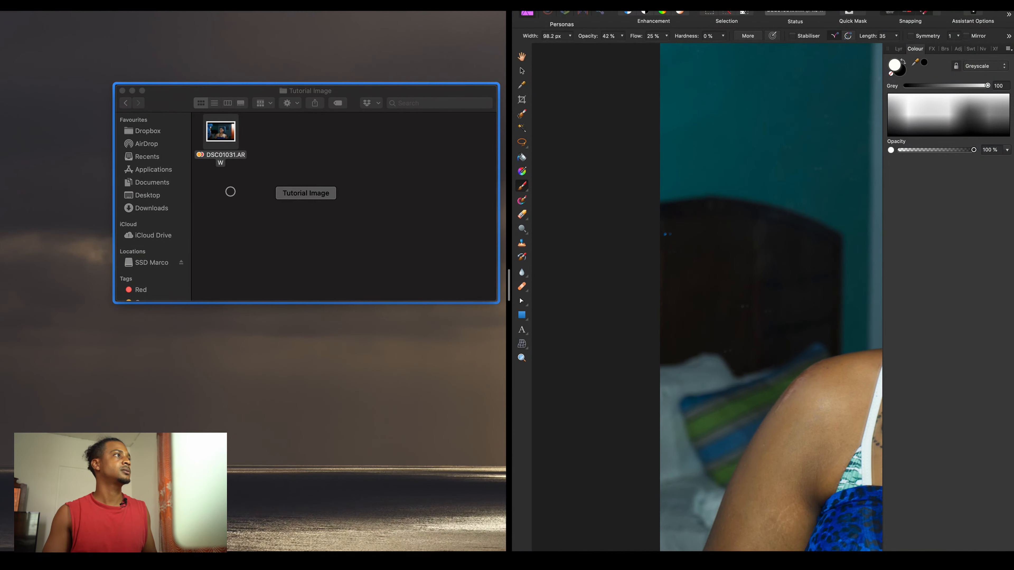
pyautogui.click(228, 190)
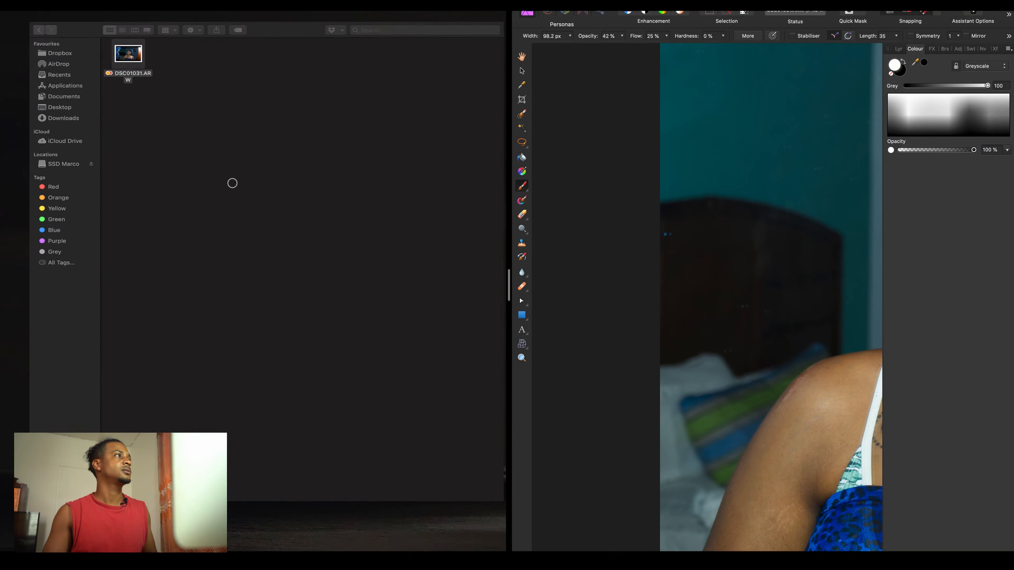
pyautogui.click(121, 47)
pyautogui.press('space')
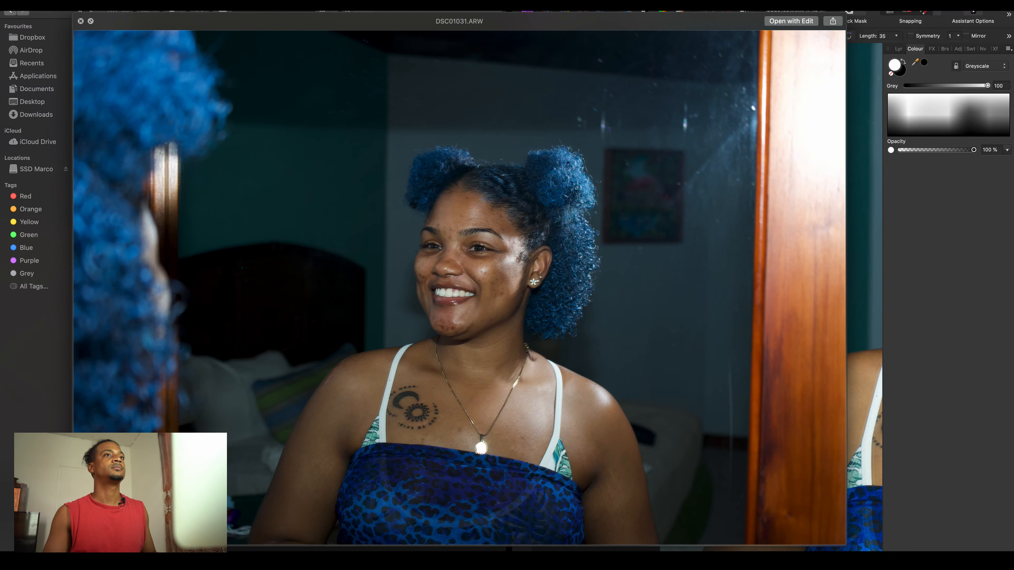
# Narrow the preview of the original photo and compare it side by side with the retouched portrait at different magnifications.
pyautogui.moveTo(847, 188); pyautogui.dragTo(575, 204)
pyautogui.hscroll(8, 669, 216)
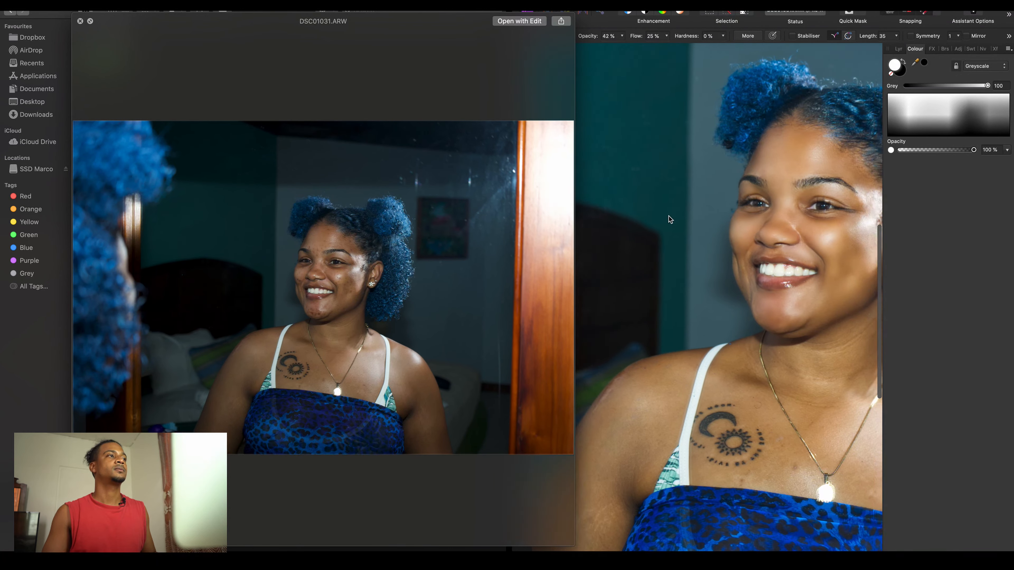
pyautogui.scroll(5, 697, 232)
pyautogui.scroll(-8, 698, 232)
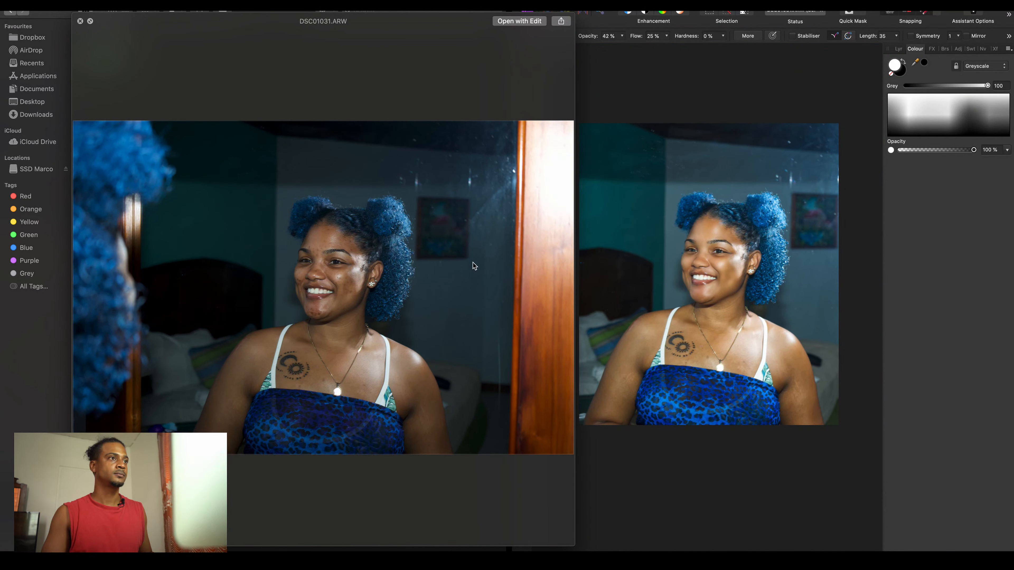
pyautogui.scroll(5, 683, 273)
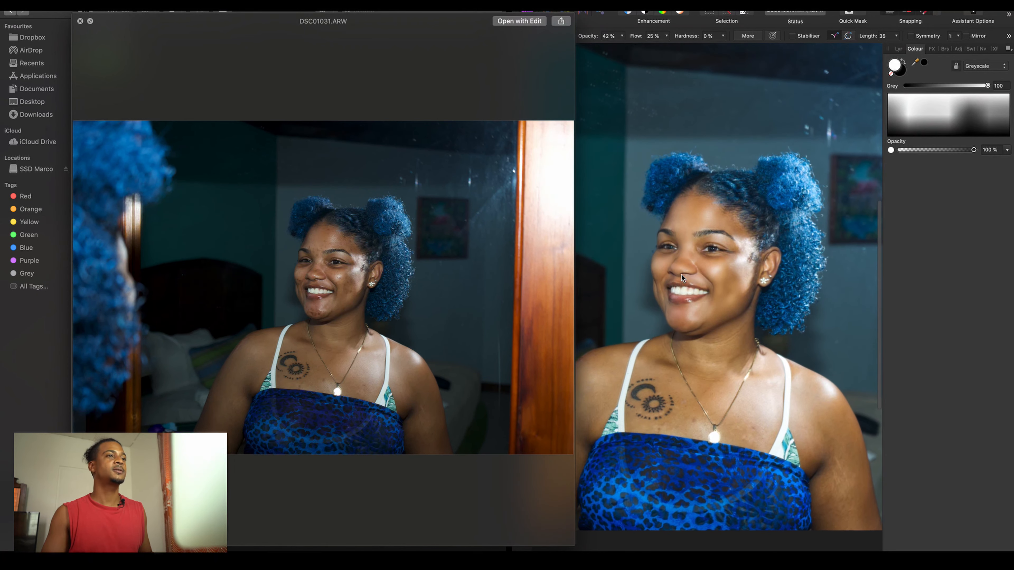